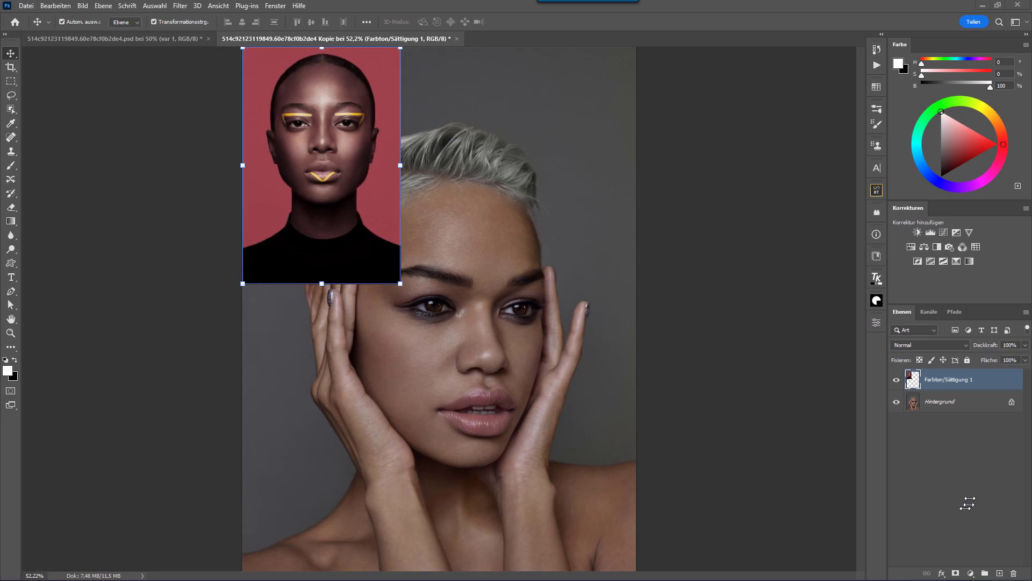
- Create a new empty layer group named 'Variante 1' above Farbton/Sättigung 1
{"action": "left_click", "coordinate": [986, 573]}
{"action": "type", "text": "Variante 1"}
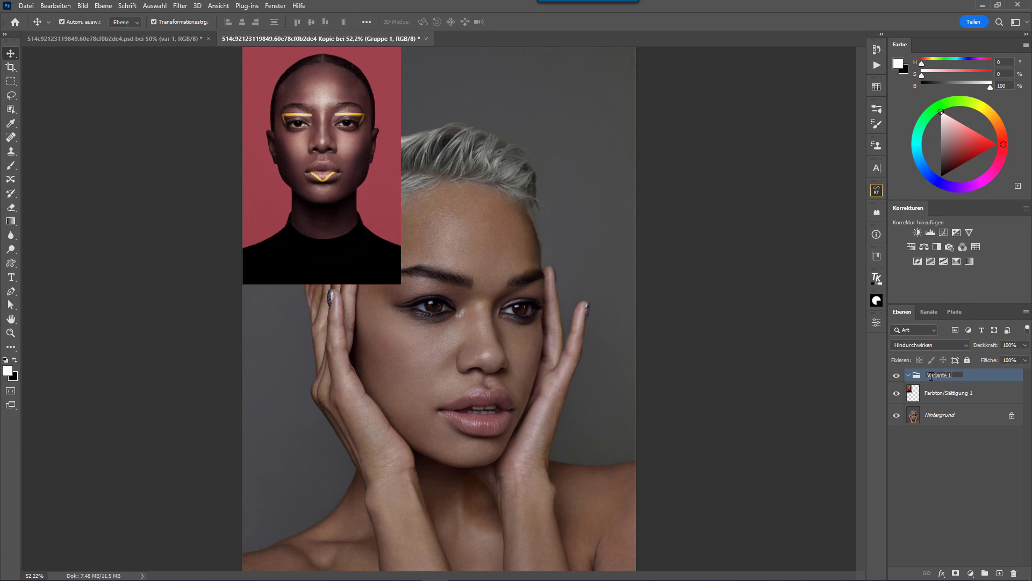
{"action": "key", "text": "Return"}
{"action": "key", "text": "p"}
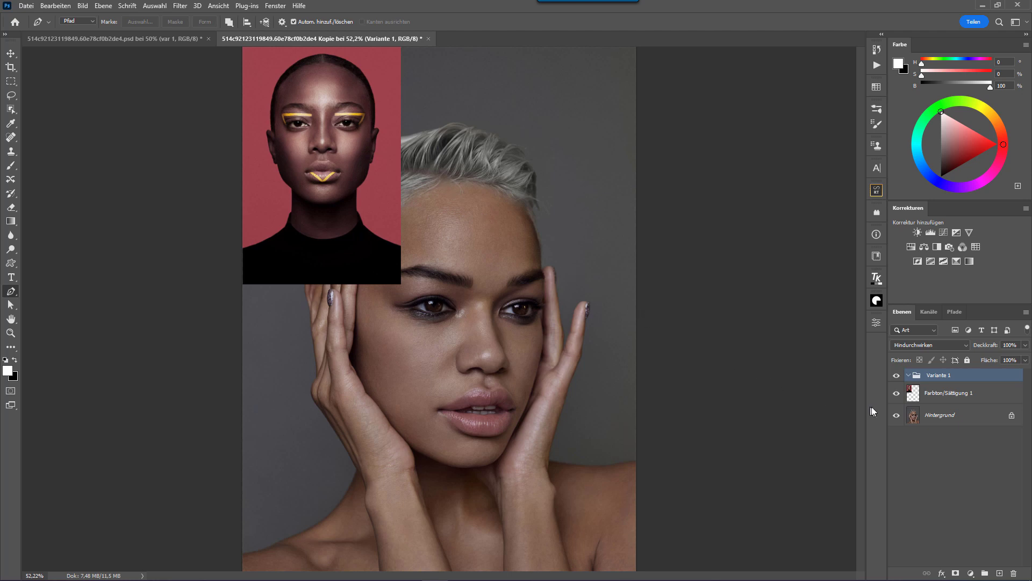
- Hide Farbton/Sättigung 1, zoom in on the eyes, and show the empty Paths list with the Pen tool
{"action": "left_click", "coordinate": [896, 393]}
{"action": "key", "text": "z"}
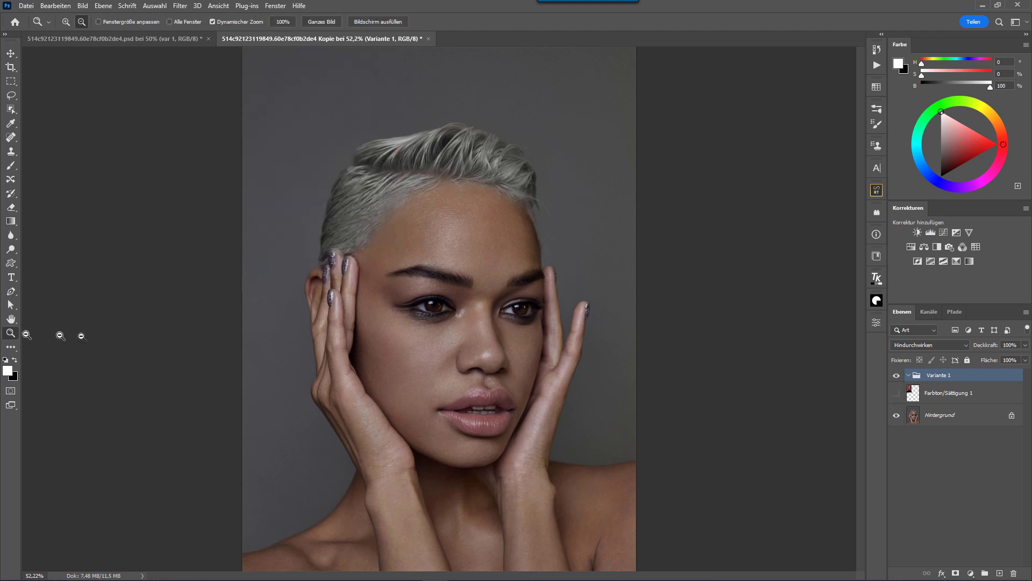
{"action": "mouse_move", "coordinate": [492, 306]}
{"action": "left_mouse_down"}
{"action": "mouse_move", "coordinate": [550, 289]}
{"action": "mouse_move", "coordinate": [534, 301]}
{"action": "left_mouse_up"}
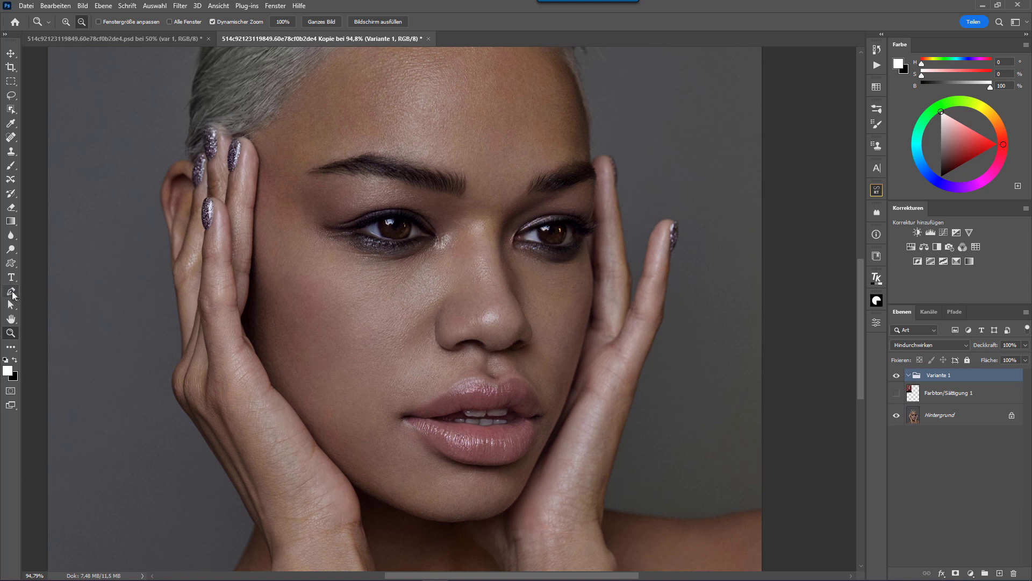
{"action": "left_click", "coordinate": [11, 291]}
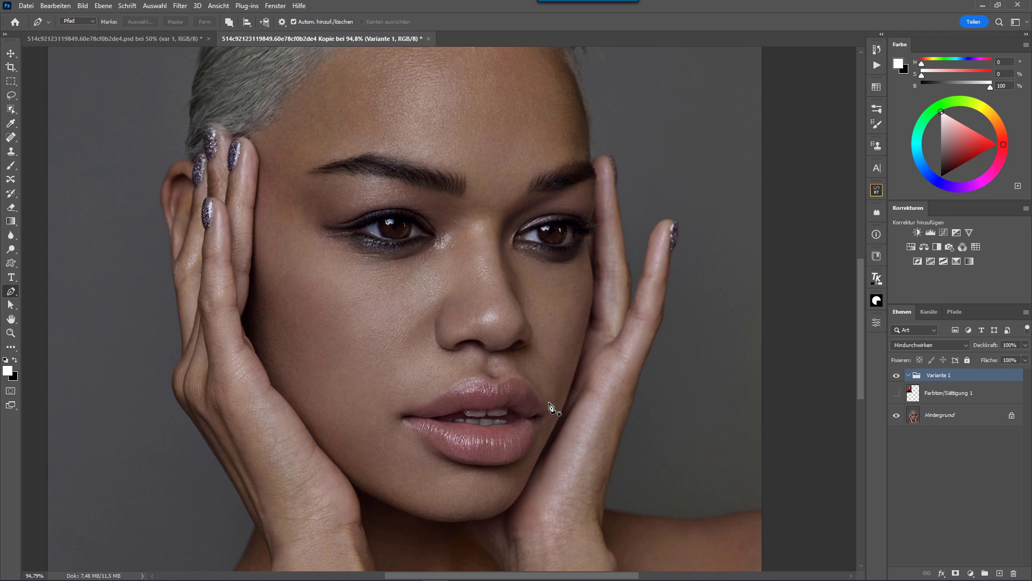
{"action": "left_click", "coordinate": [955, 312]}
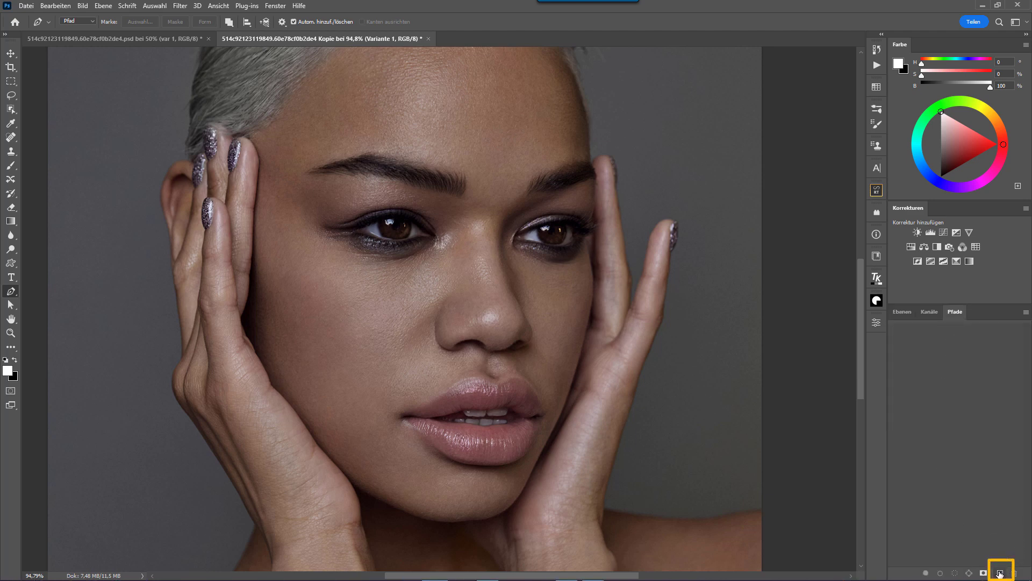
- Draw Pfad 1, 2 and 3 as closed shapes on the lower lip and above each eye
{"action": "left_click", "coordinate": [1000, 573]}
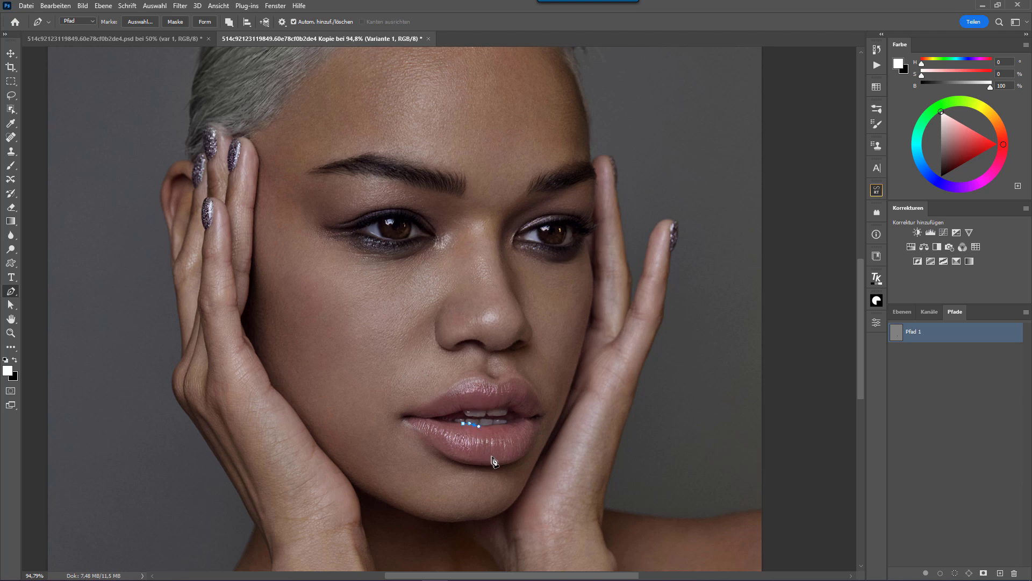
{"action": "left_click", "coordinate": [508, 424]}
{"action": "left_click", "coordinate": [478, 466]}
{"action": "left_click", "coordinate": [999, 573]}
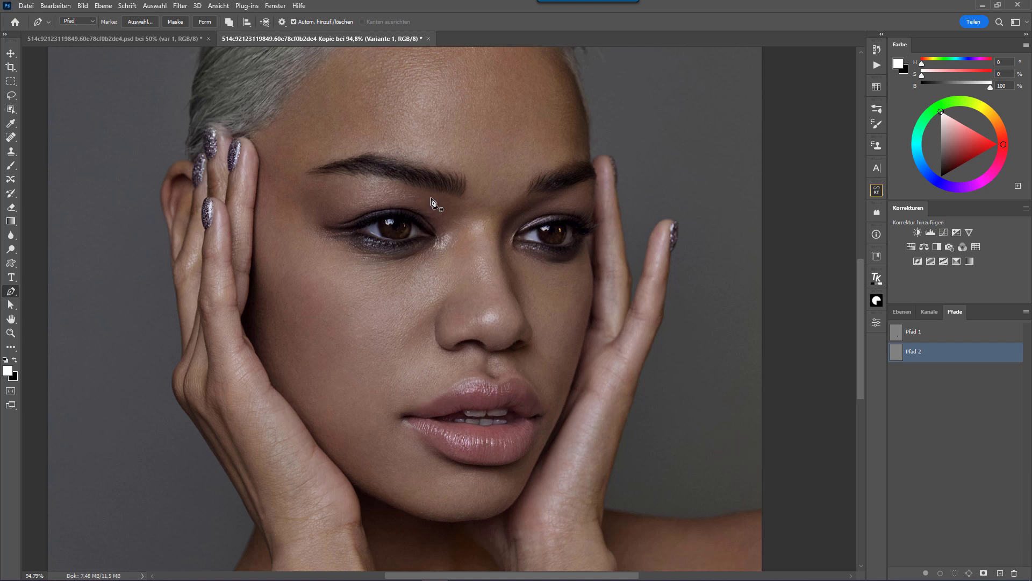
{"action": "left_click", "coordinate": [435, 200]}
{"action": "left_click", "coordinate": [324, 201]}
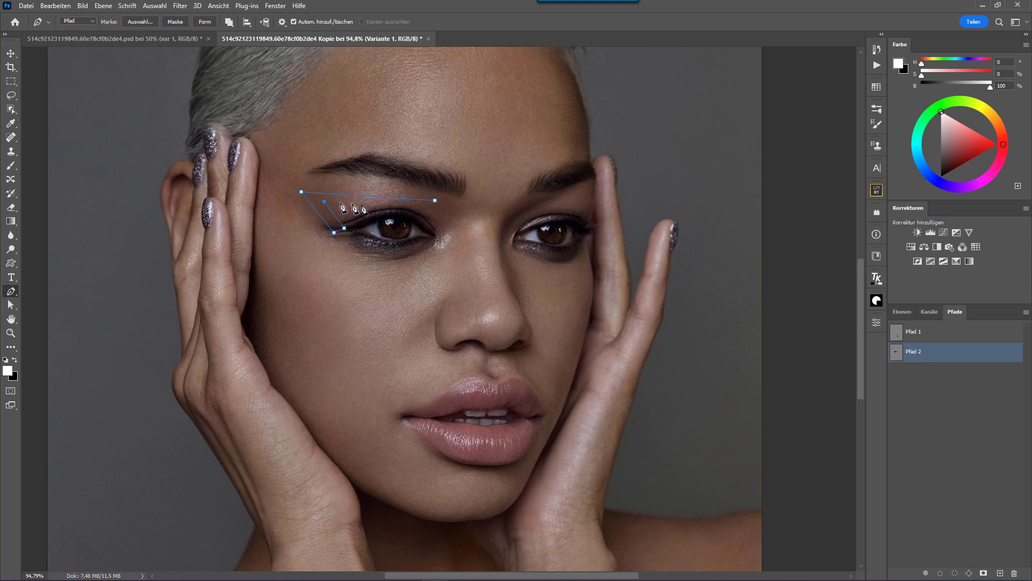
{"action": "left_click", "coordinate": [435, 200]}
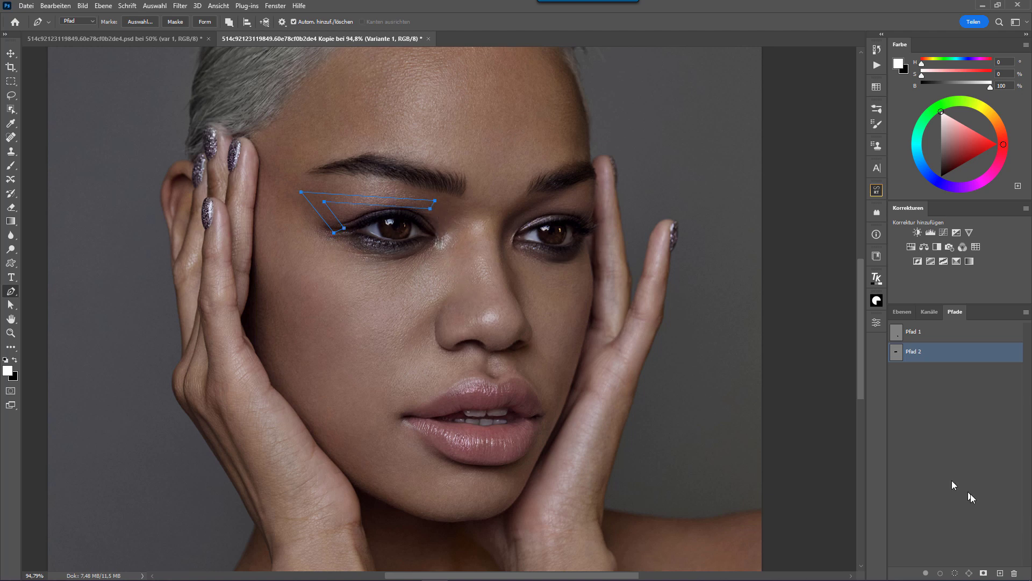
{"action": "left_click", "coordinate": [999, 574]}
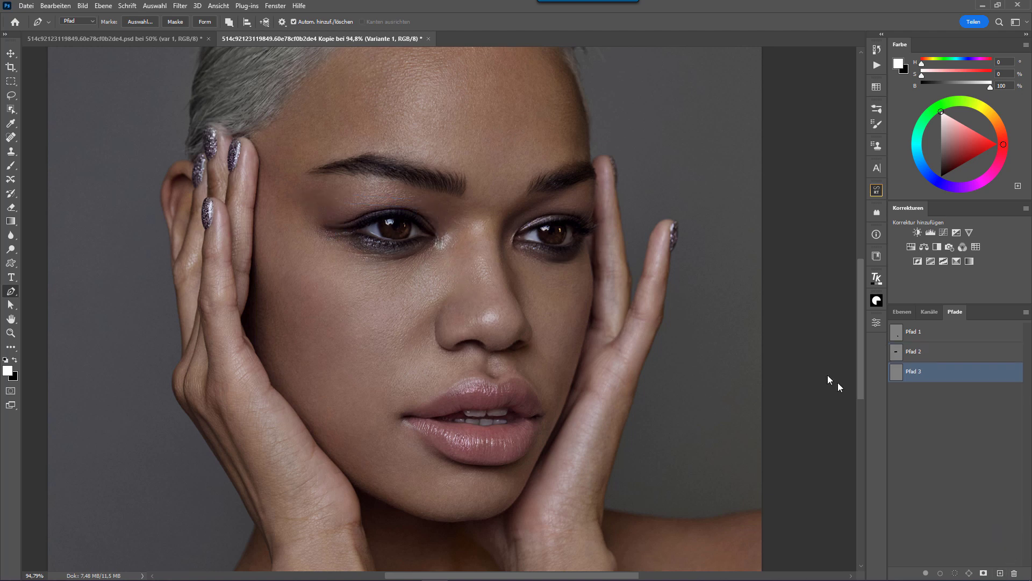
{"action": "left_click", "coordinate": [545, 205]}
{"action": "left_click", "coordinate": [593, 205]}
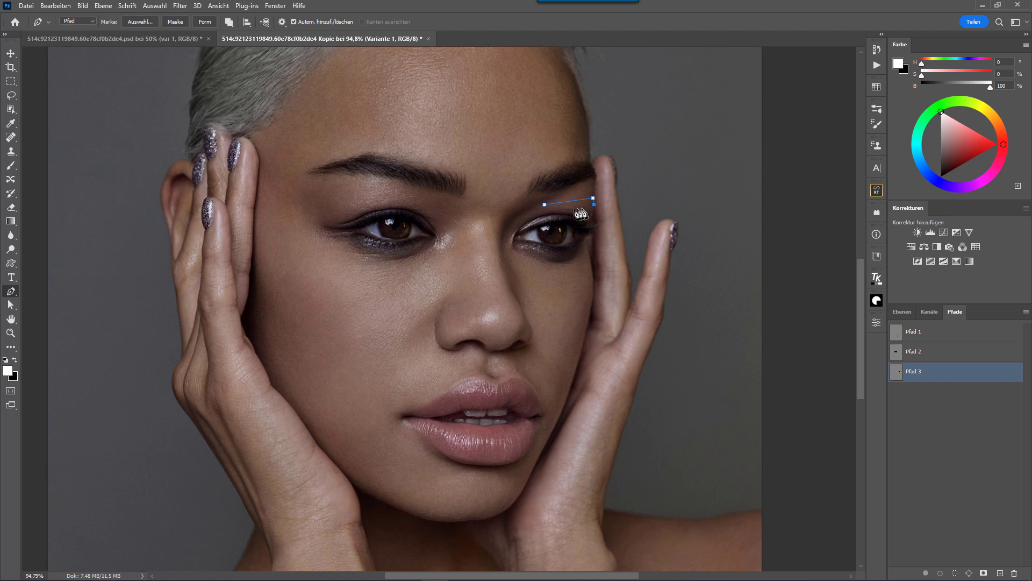
{"action": "left_click", "coordinate": [545, 206]}
- Load the lip and both eye paths together as one selection
{"action": "left_click", "coordinate": [896, 351], "text": "ctrl+shift"}
{"action": "left_click", "coordinate": [896, 332], "text": "ctrl+shift"}
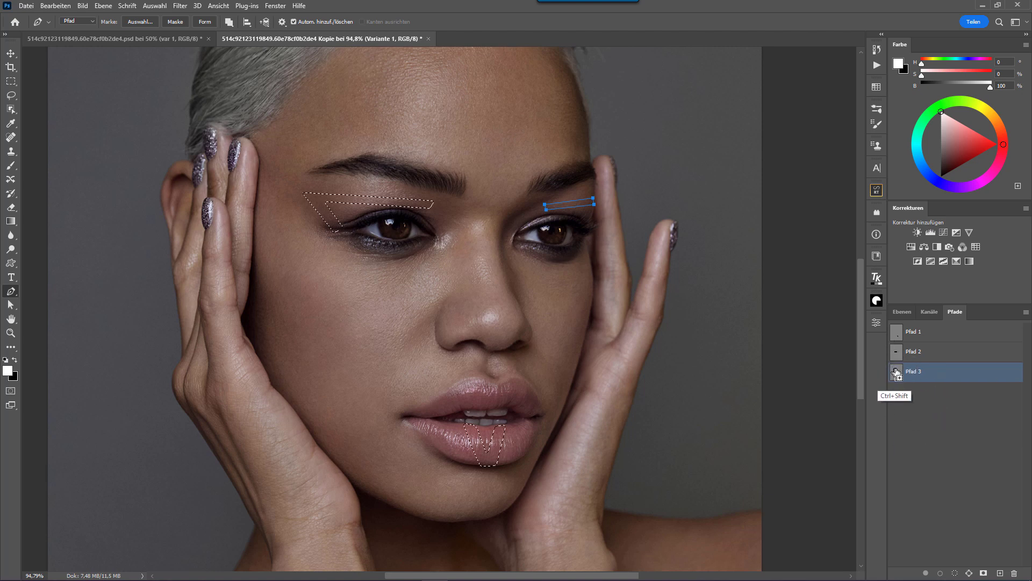
{"action": "left_click", "coordinate": [896, 371], "text": "ctrl+shift"}
{"action": "left_click", "coordinate": [899, 388]}
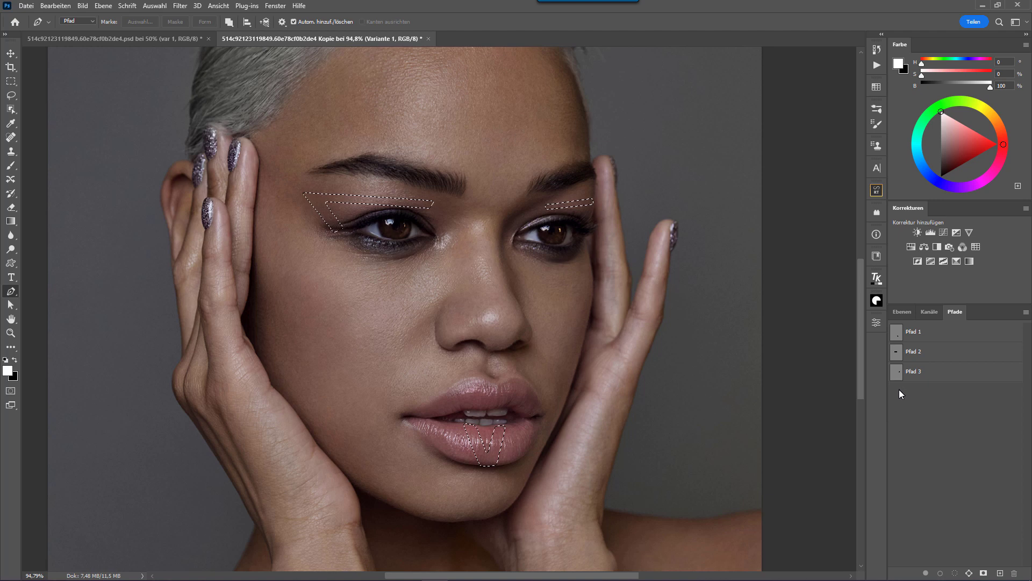
- Mask Variante 1 to the selection and add Farbton/Sättigung 2 with Saturation -100
{"action": "left_click", "coordinate": [903, 312]}
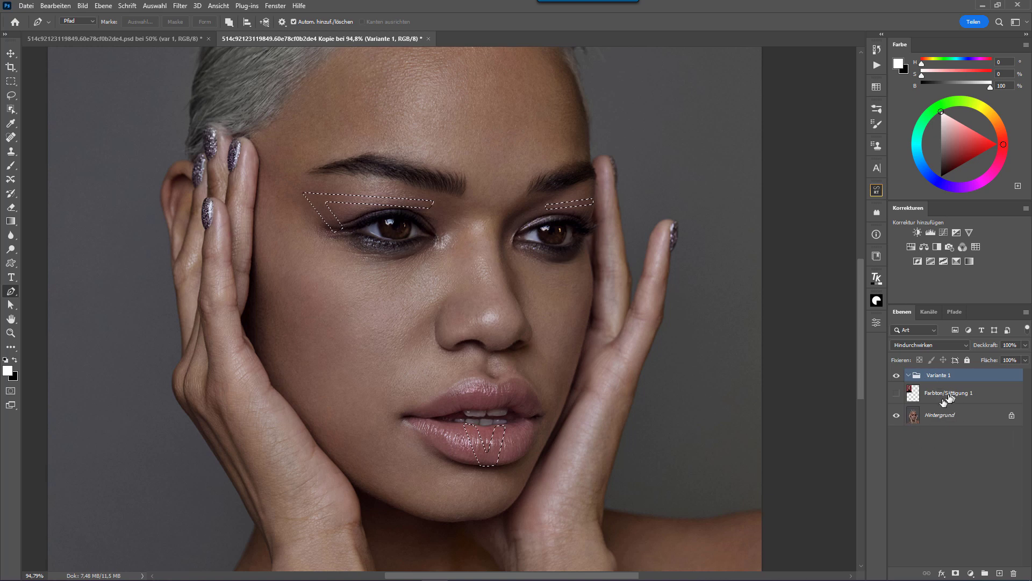
{"action": "left_click", "coordinate": [956, 573]}
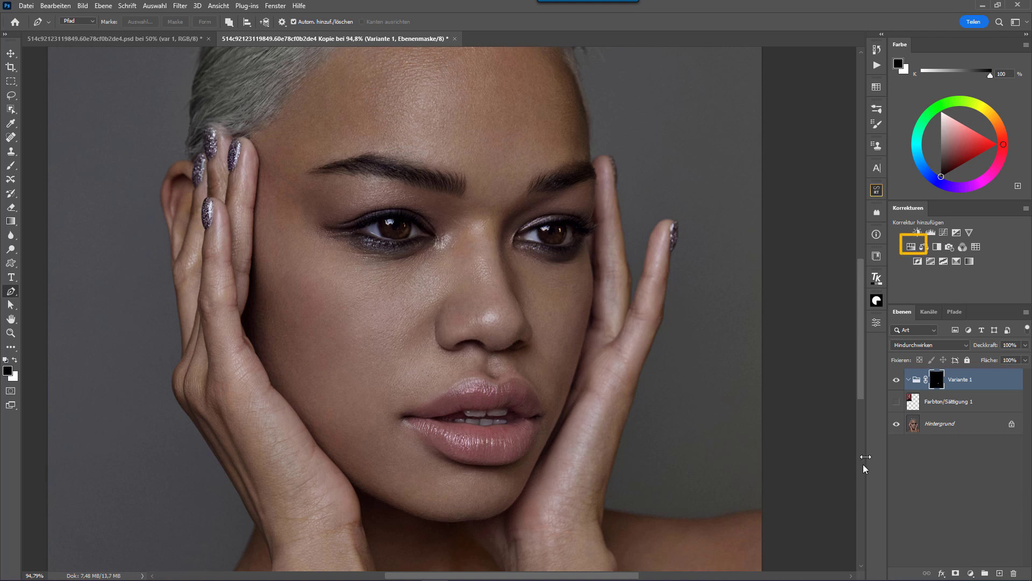
{"action": "left_click", "coordinate": [911, 246]}
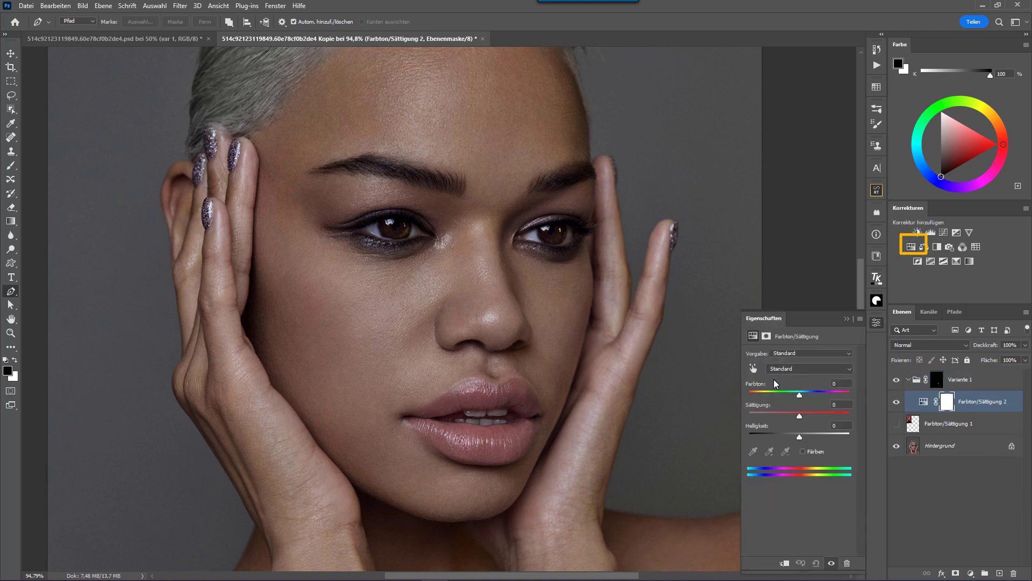
{"action": "left_click", "coordinate": [800, 418]}
{"action": "left_click_drag", "start_coordinate": [800, 417], "coordinate": [745, 420]}
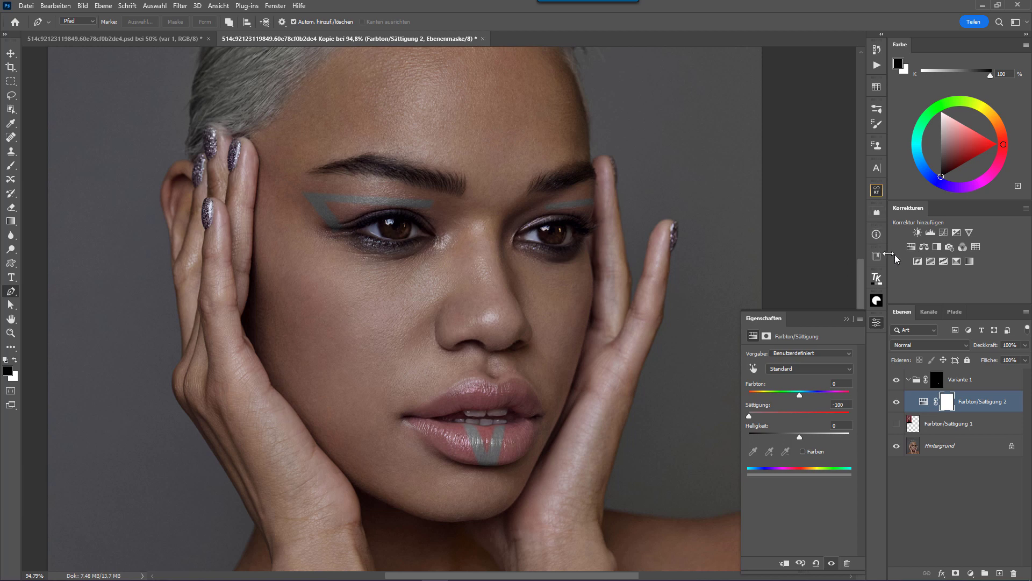
- Add Selektive Farbkorrektur 1 on Grautöne (Cyan -43, Magenta -23, Gelb +100) and open its Layer Style
{"action": "left_click", "coordinate": [960, 262]}
{"action": "left_click", "coordinate": [809, 362]}
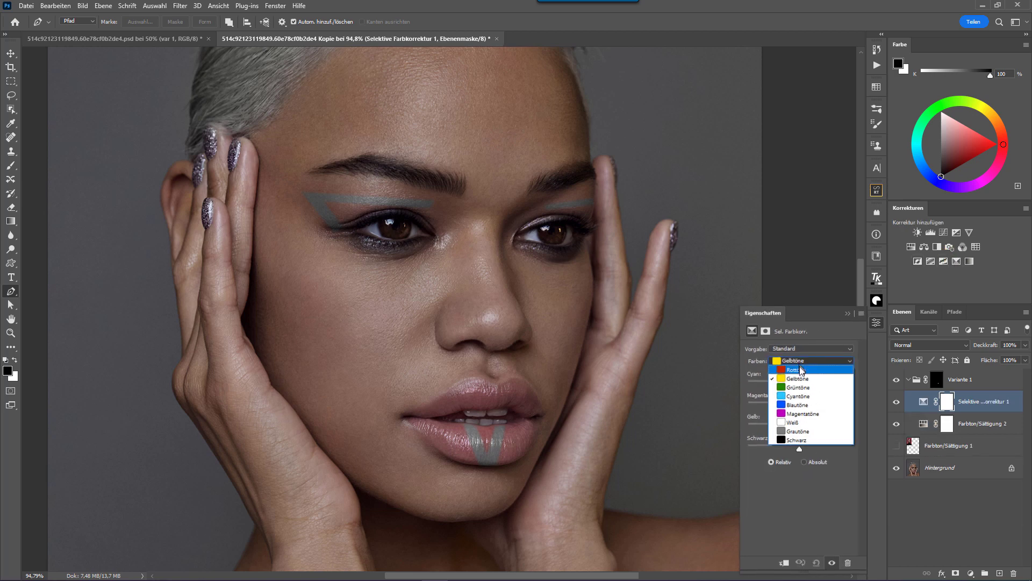
{"action": "left_click", "coordinate": [795, 351]}
{"action": "left_click_drag", "start_coordinate": [797, 278], "coordinate": [777, 277]}
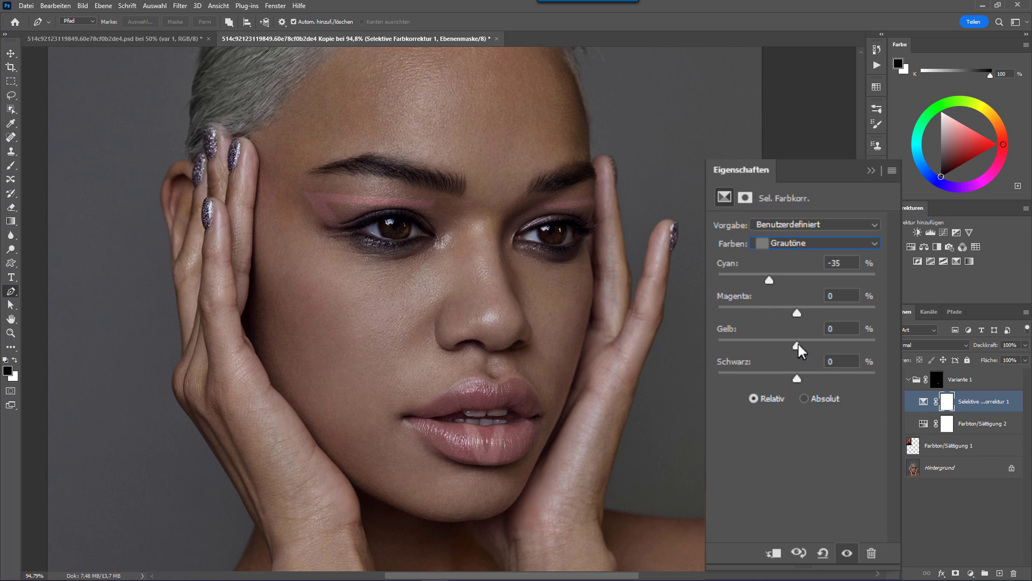
{"action": "left_click_drag", "start_coordinate": [796, 345], "coordinate": [869, 345]}
{"action": "left_click_drag", "start_coordinate": [797, 313], "coordinate": [785, 315]}
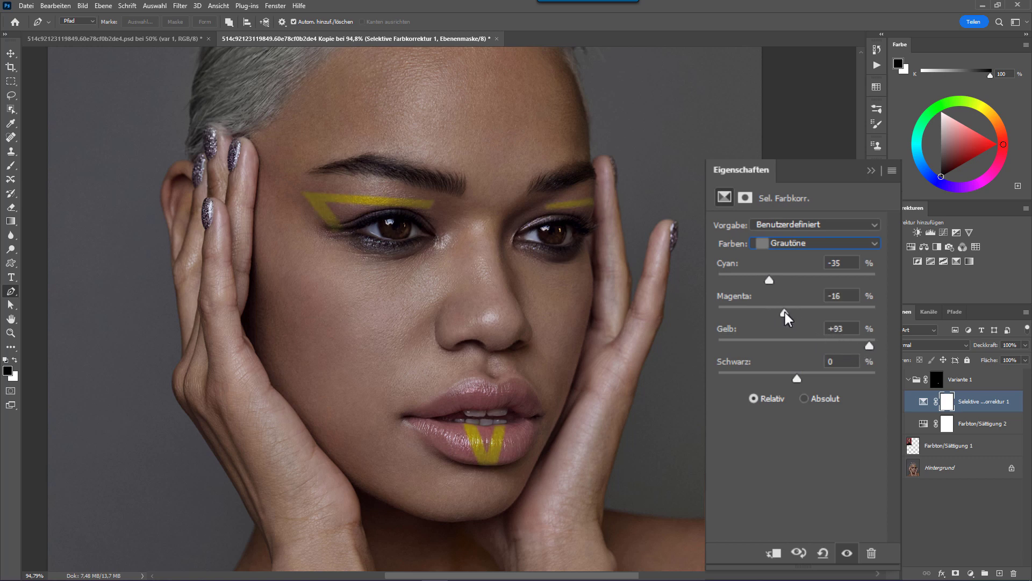
{"action": "left_click_drag", "start_coordinate": [769, 280], "coordinate": [767, 278]}
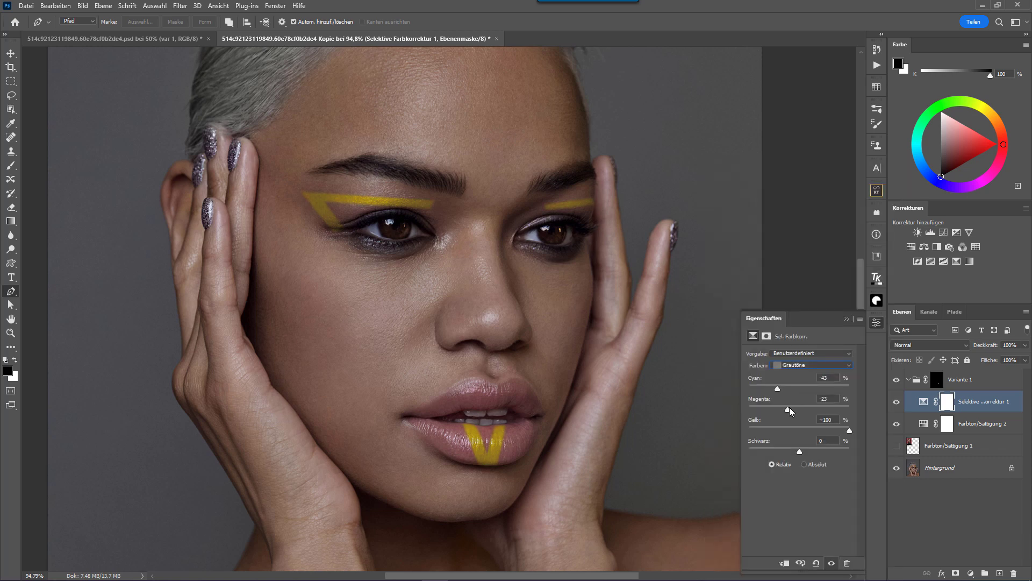
{"action": "double_click", "coordinate": [1016, 406]}
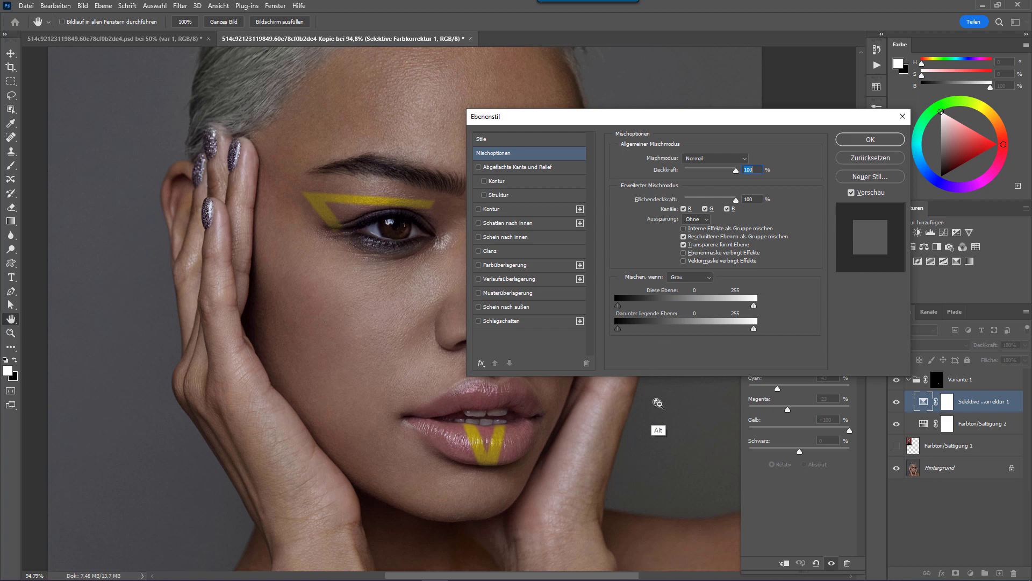
- Split the underlying-layer black point in Mischen, wenn Grau to 0/90 and confirm
{"action": "key", "text": "alt"}
{"action": "left_click_drag", "start_coordinate": [618, 328], "coordinate": [646, 329]}
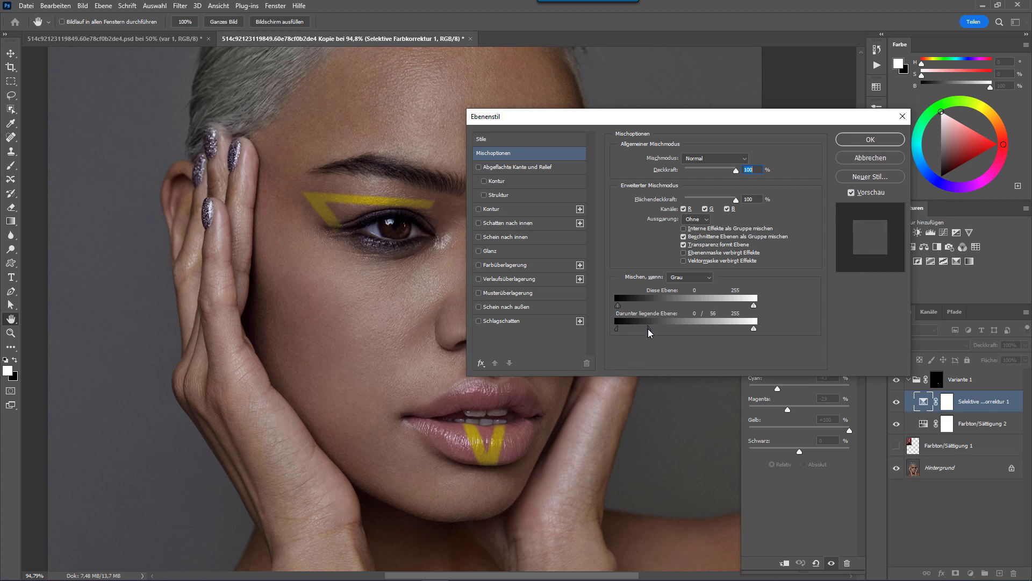
{"action": "left_click_drag", "start_coordinate": [648, 329], "coordinate": [667, 328]}
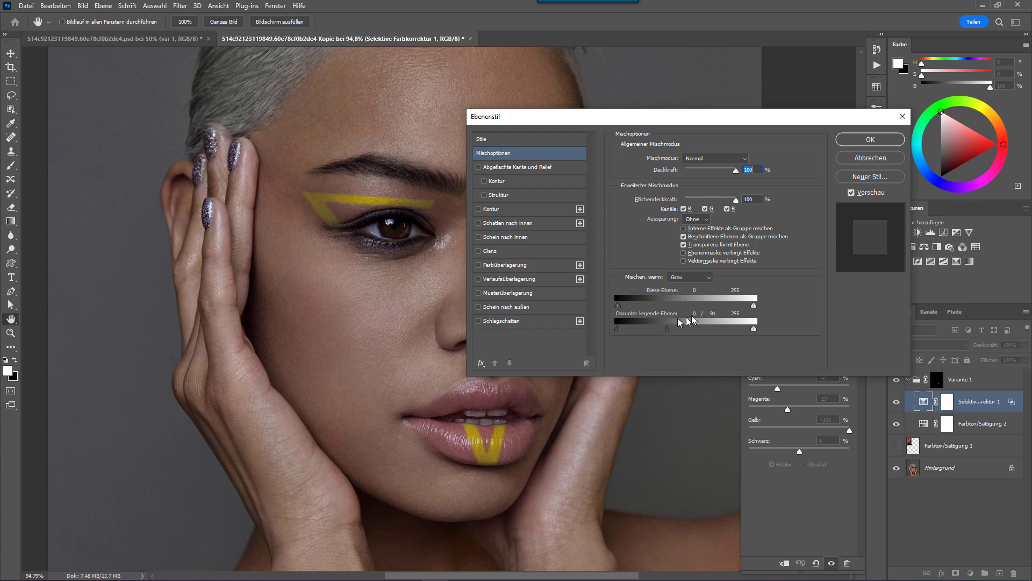
{"action": "mouse_move", "coordinate": [668, 328]}
{"action": "left_mouse_down"}
{"action": "mouse_move", "coordinate": [684, 330]}
{"action": "mouse_move", "coordinate": [675, 329]}
{"action": "left_mouse_up"}
{"action": "left_click_drag", "start_coordinate": [672, 331], "coordinate": [668, 332]}
{"action": "left_click", "coordinate": [868, 141]}
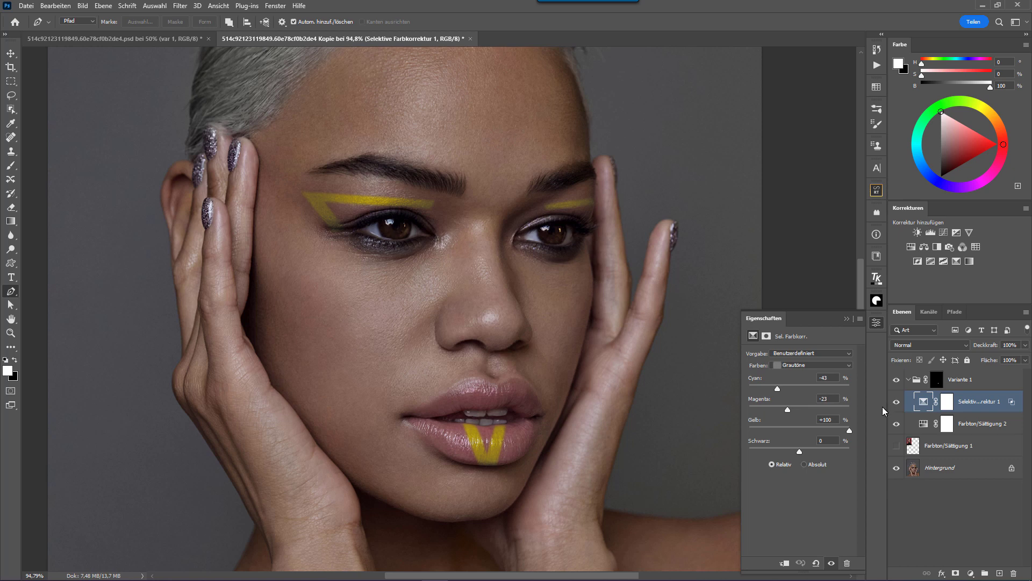
- Smudge the yellow V on the lip in the Variante 1 mask and set brush flow to 100%
{"action": "left_click", "coordinate": [968, 401], "text": "ctrl"}
{"action": "key", "text": "v"}
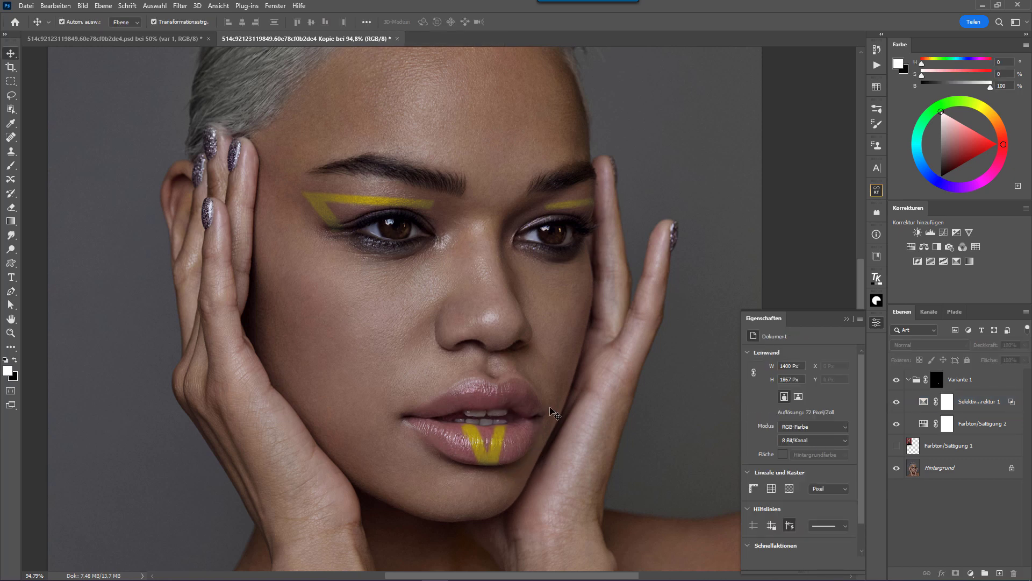
{"action": "left_click", "coordinate": [938, 381]}
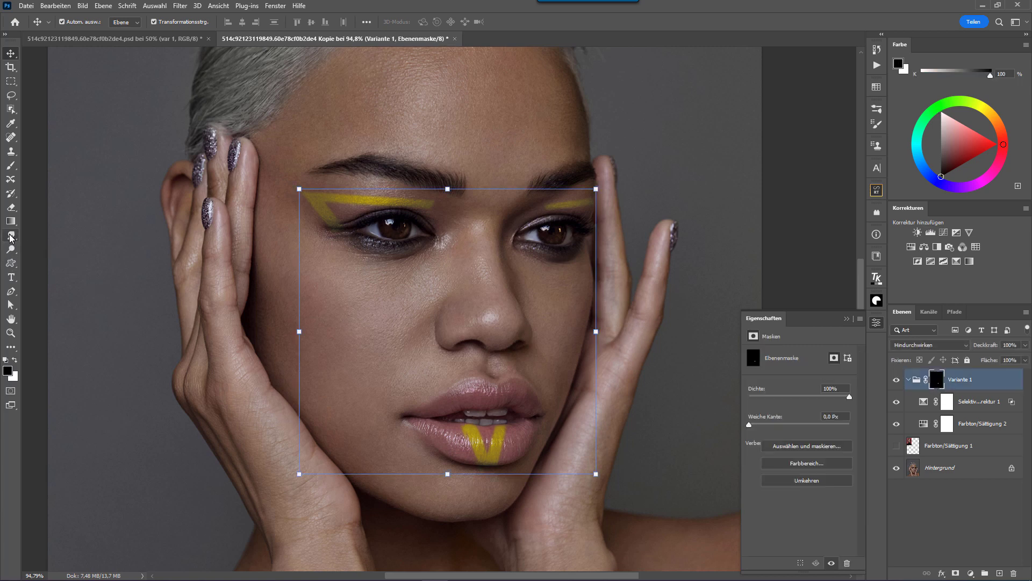
{"action": "left_click_drag", "start_coordinate": [10, 240], "coordinate": [48, 260]}
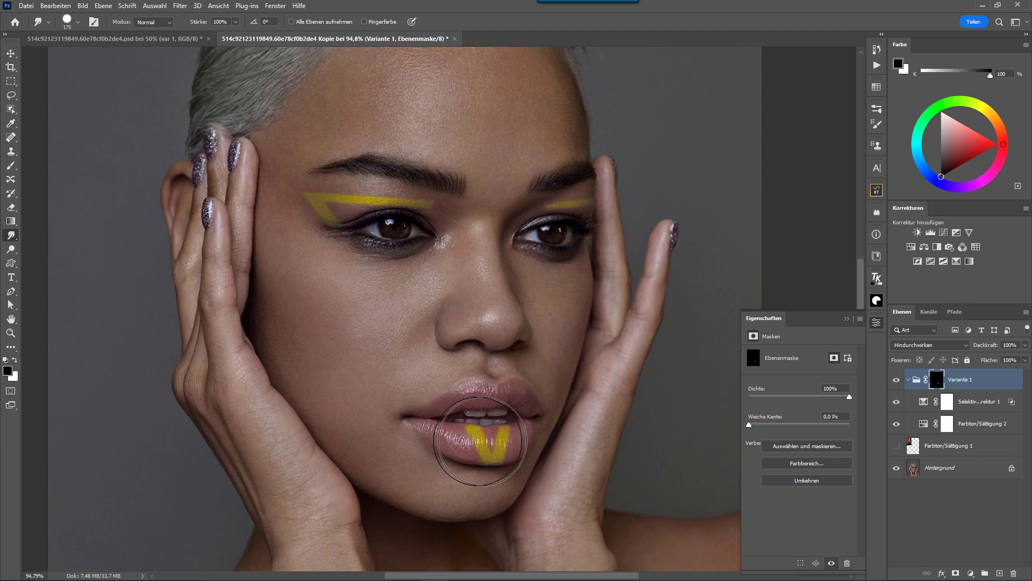
{"action": "left_click_drag", "start_coordinate": [472, 454], "coordinate": [480, 439]}
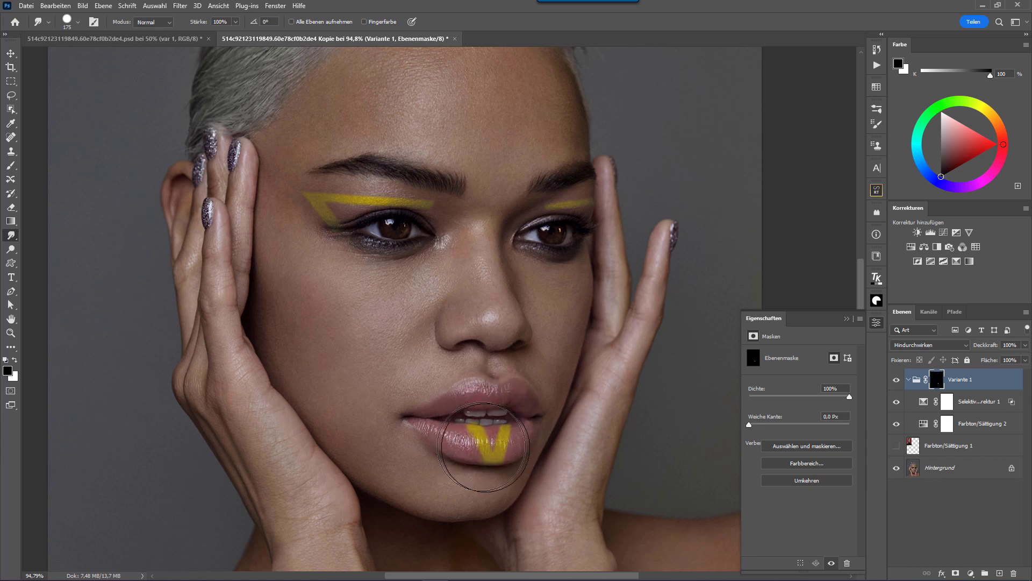
{"action": "left_click", "coordinate": [10, 165]}
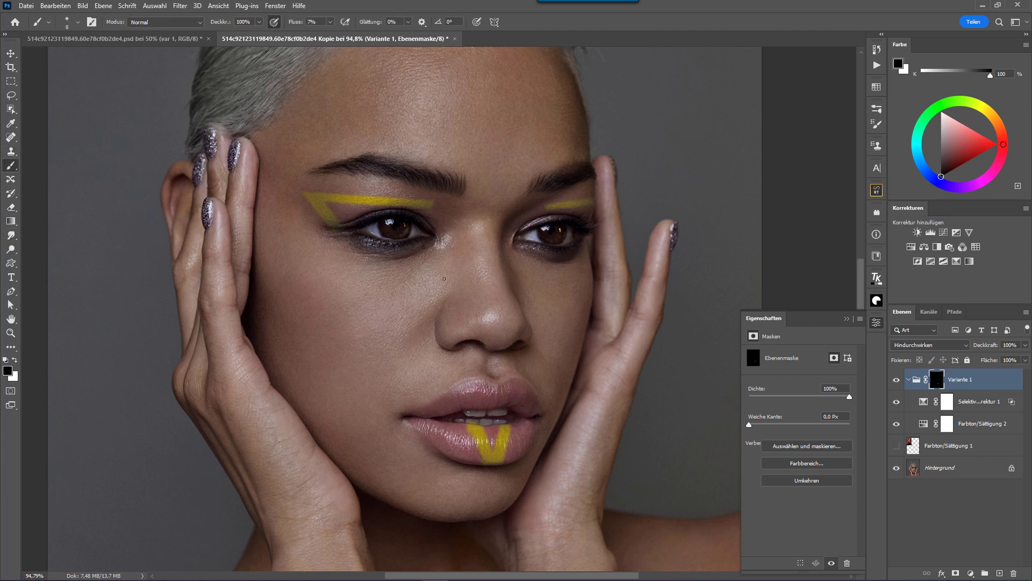
{"action": "left_click_drag", "start_coordinate": [295, 22], "coordinate": [330, 25]}
- Toggle Variante 1's visibility to compare the yellow variant against the plain portrait
{"action": "left_click", "coordinate": [896, 379]}
{"action": "key", "text": "z"}
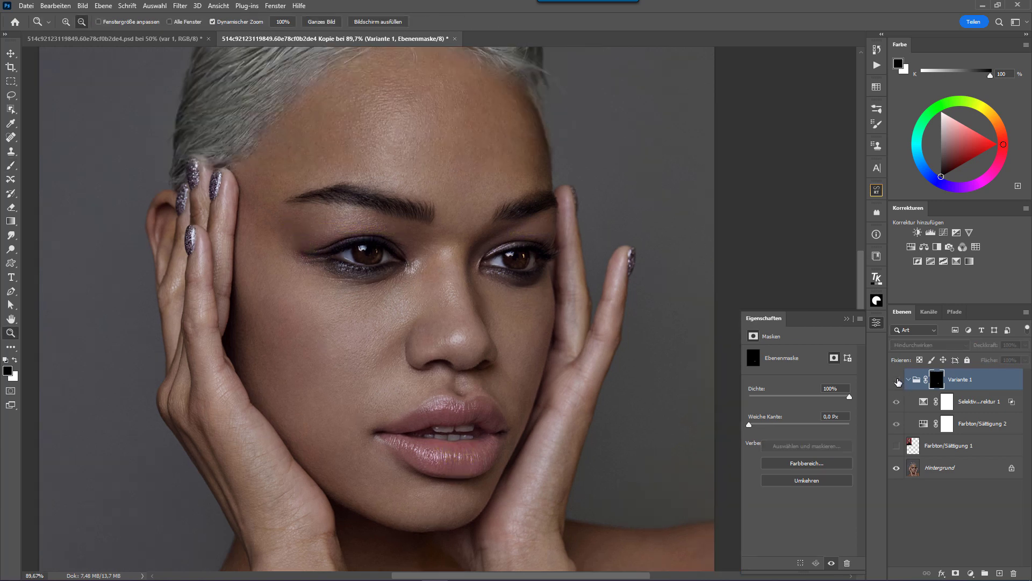
{"action": "left_click", "coordinate": [896, 380]}
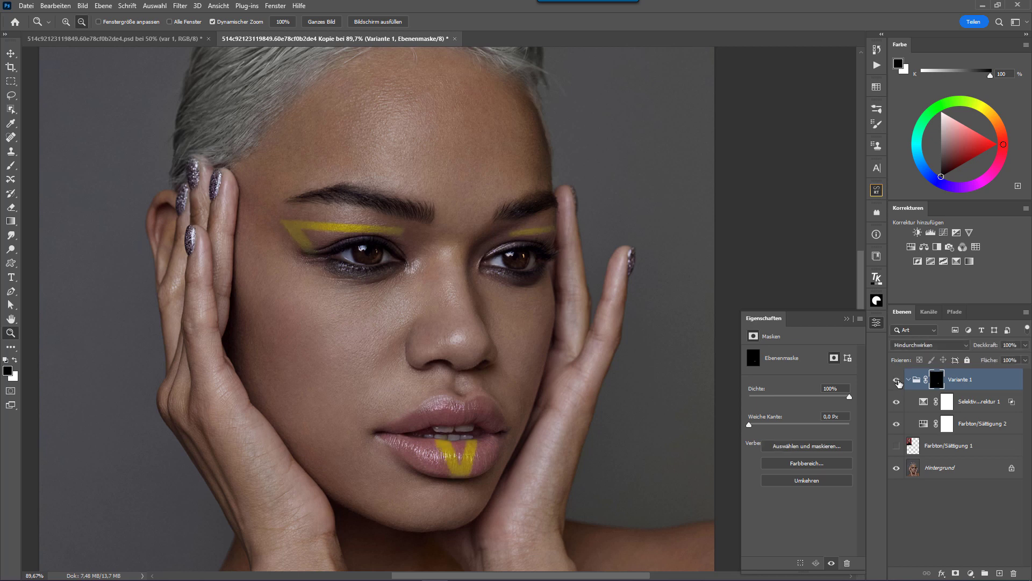
{"action": "left_click", "coordinate": [897, 380]}
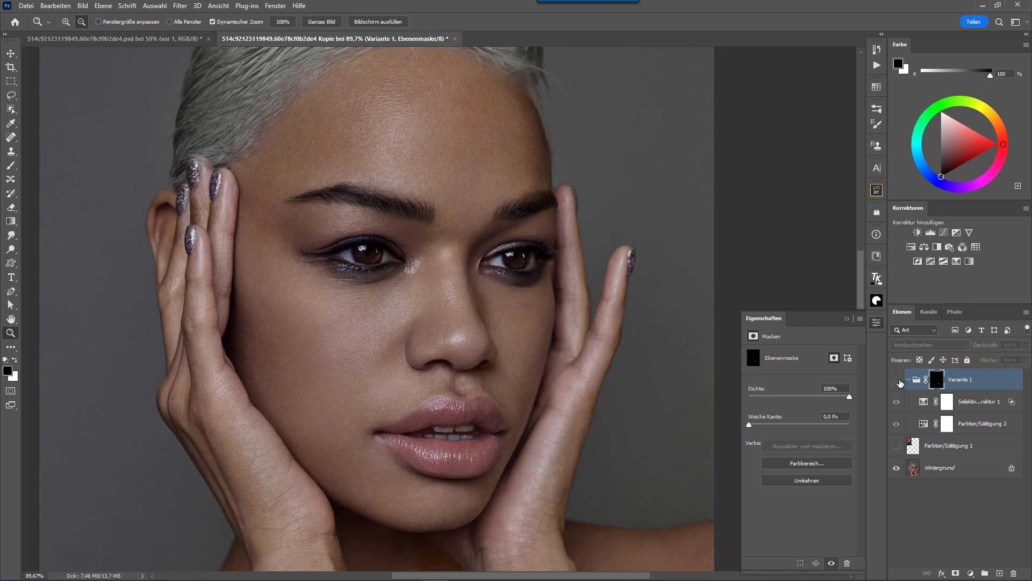
{"action": "left_click", "coordinate": [897, 380]}
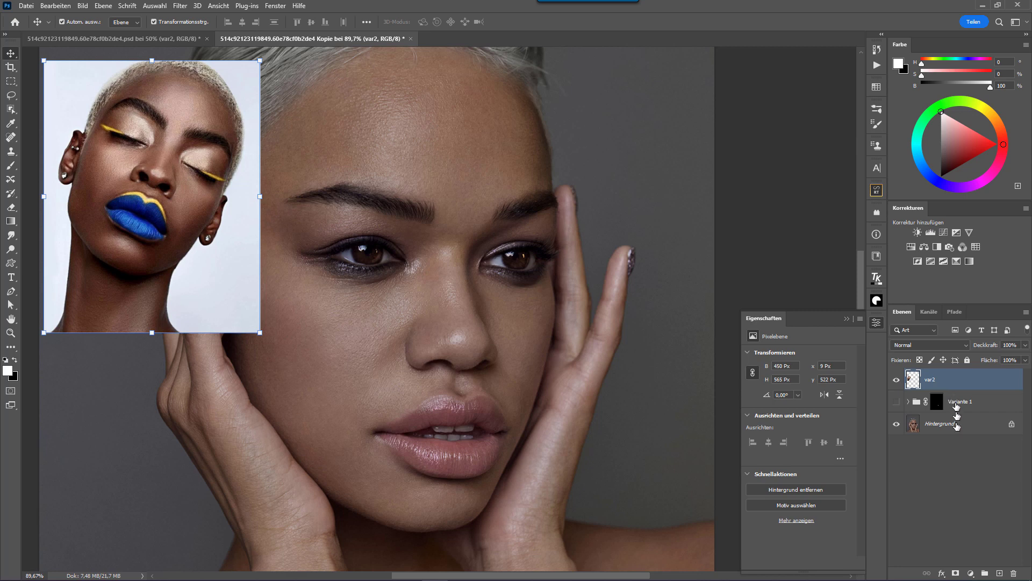
- Create a new layer group named 'variante 2'
{"action": "left_click", "coordinate": [999, 403]}
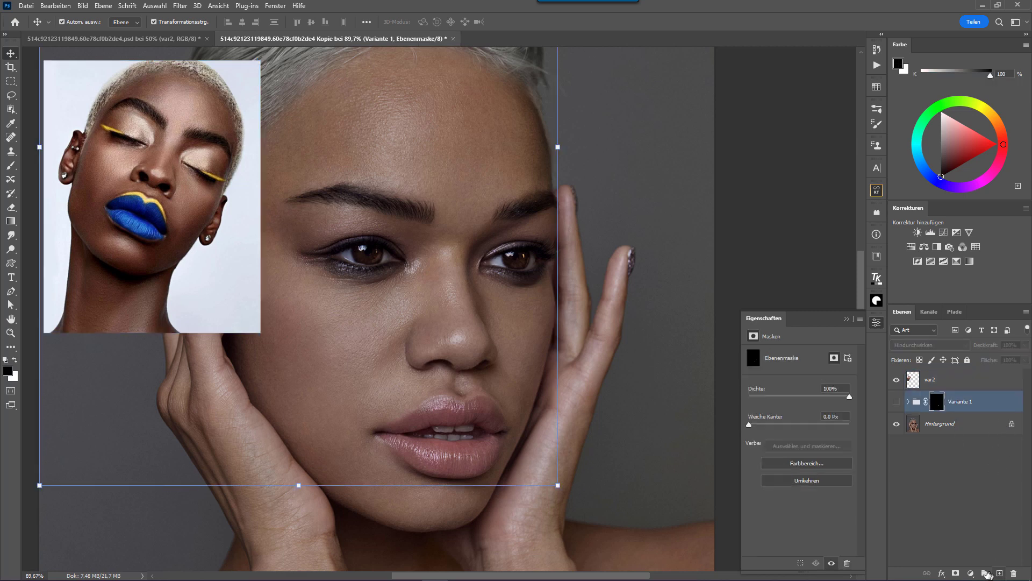
{"action": "left_click", "coordinate": [985, 573]}
{"action": "double_click", "coordinate": [935, 397]}
{"action": "type", "text": "v"}
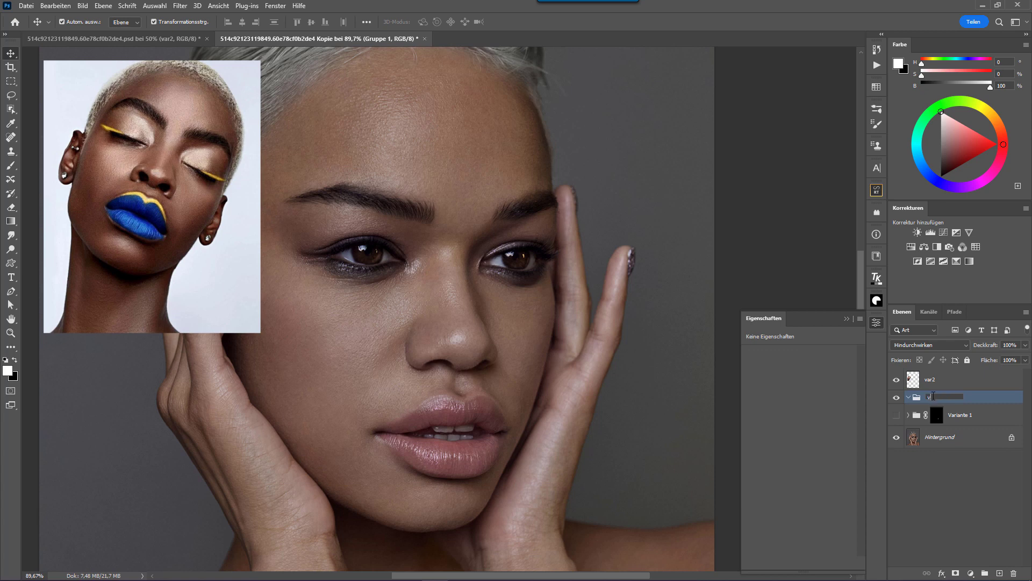
{"action": "type", "text": "2"}
{"action": "key", "text": "Return"}
- Nest two subgroups named 'blau' and 'gelb' inside variante 2
{"action": "left_click", "coordinate": [985, 573]}
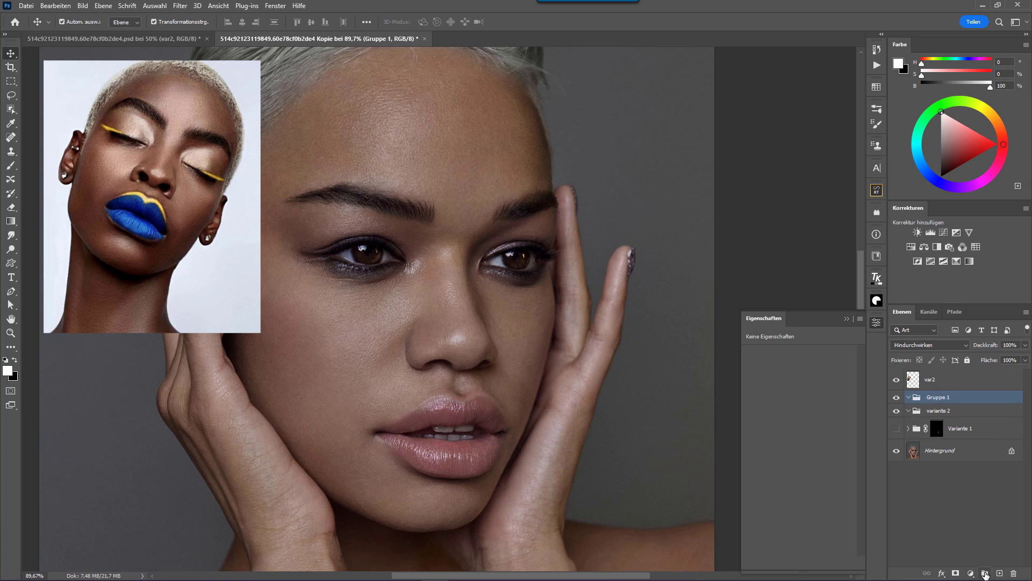
{"action": "mouse_move", "coordinate": [957, 411]}
{"action": "left_mouse_down"}
{"action": "mouse_move", "coordinate": [954, 425]}
{"action": "mouse_move", "coordinate": [949, 404]}
{"action": "left_mouse_up"}
{"action": "double_click", "coordinate": [937, 414]}
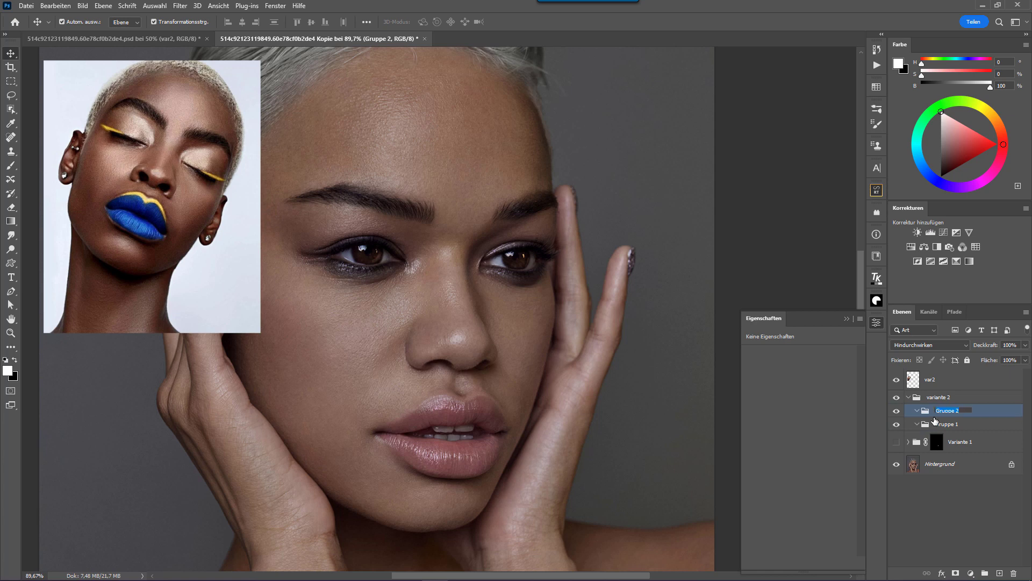
{"action": "type", "text": "blau"}
{"action": "key", "text": "Return"}
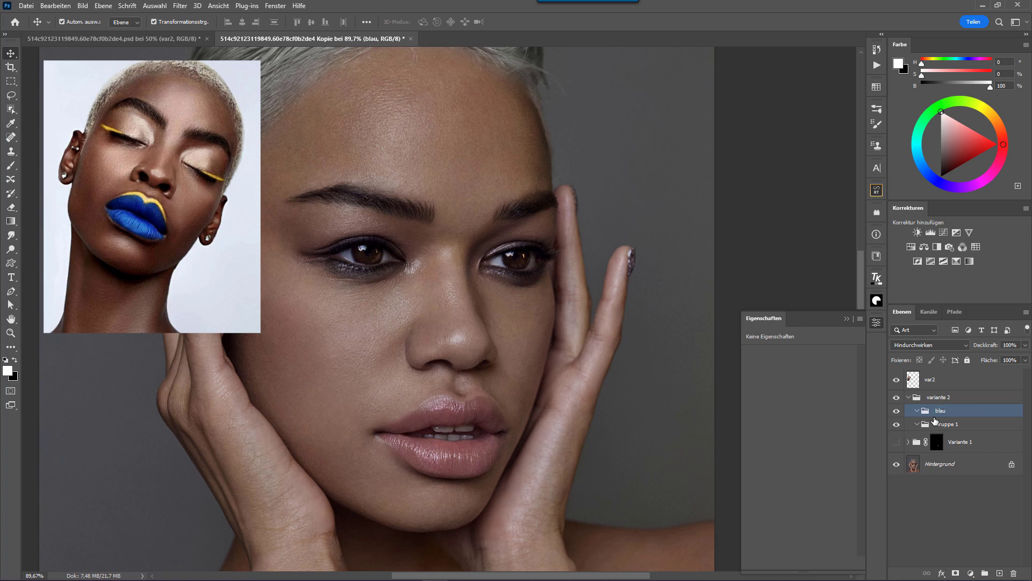
{"action": "double_click", "coordinate": [949, 424]}
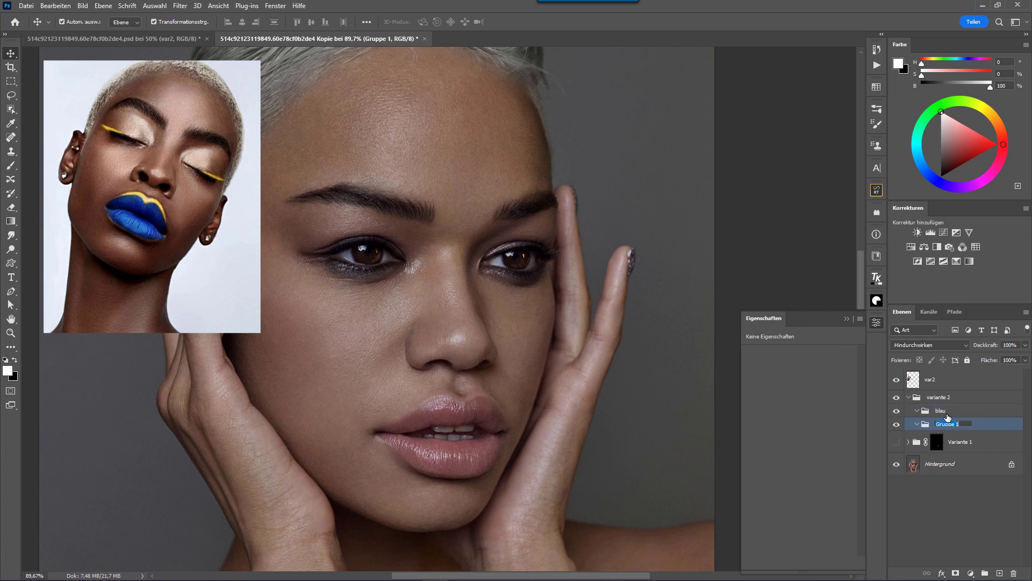
{"action": "type", "text": "gelb"}
{"action": "key", "text": "Return"}
- Start a new empty path, Pfad 4, in the Paths list using the Pen tool
{"action": "key", "text": "p"}
{"action": "left_click", "coordinate": [954, 312]}
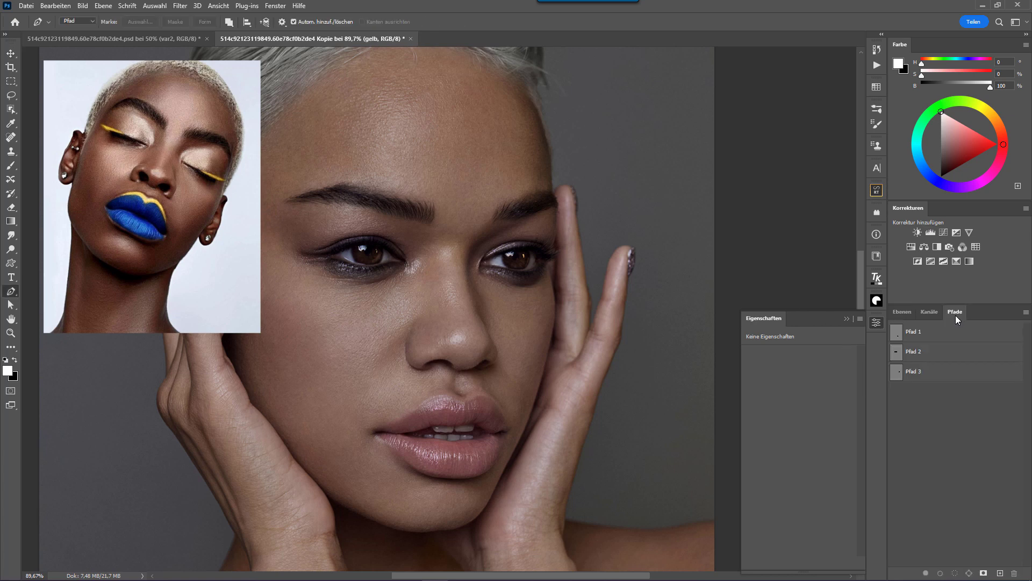
{"action": "left_click", "coordinate": [1000, 573]}
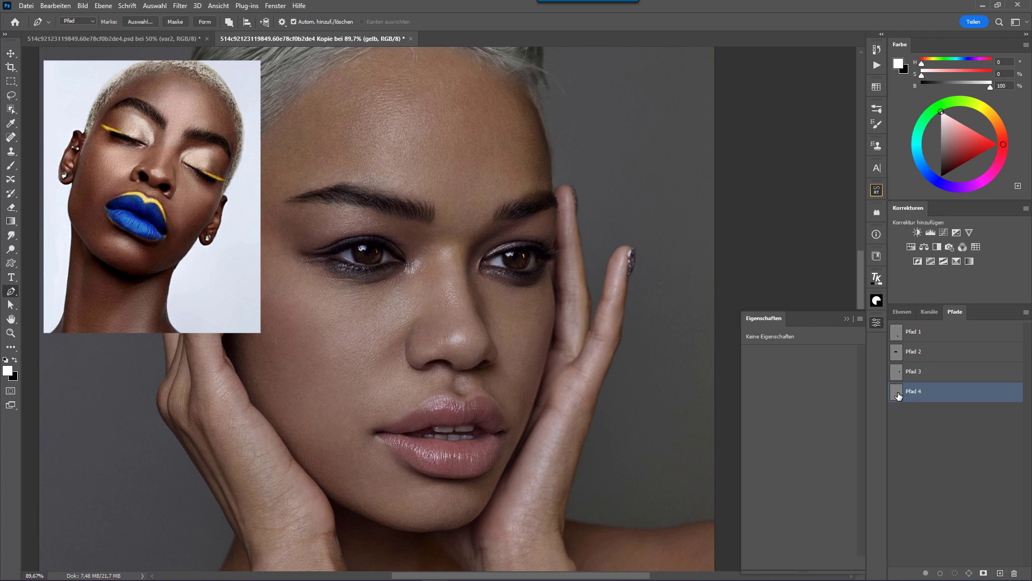
- Trace Pfad 4 with curved anchors along the upper lip
{"action": "left_click", "coordinate": [417, 408]}
{"action": "mouse_move", "coordinate": [451, 404]}
{"action": "left_mouse_down"}
{"action": "mouse_move", "coordinate": [440, 409]}
{"action": "mouse_move", "coordinate": [440, 399]}
{"action": "left_mouse_up"}
{"action": "left_click", "coordinate": [397, 418]}
{"action": "left_click", "coordinate": [464, 412]}
{"action": "left_click_drag", "start_coordinate": [431, 416], "coordinate": [433, 408]}
{"action": "left_click", "coordinate": [503, 415]}
{"action": "left_click", "coordinate": [484, 407]}
{"action": "left_click_drag", "start_coordinate": [487, 413], "coordinate": [487, 402]}
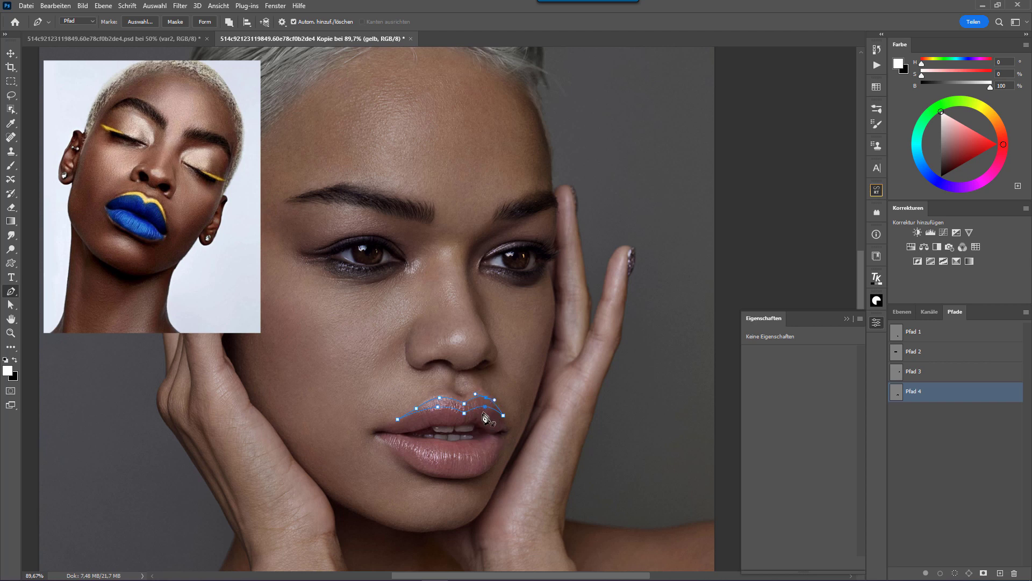
- Begin Pfad 5 by tracing the mouth's upper outline from the left corner rightward
{"action": "left_click", "coordinate": [1000, 573]}
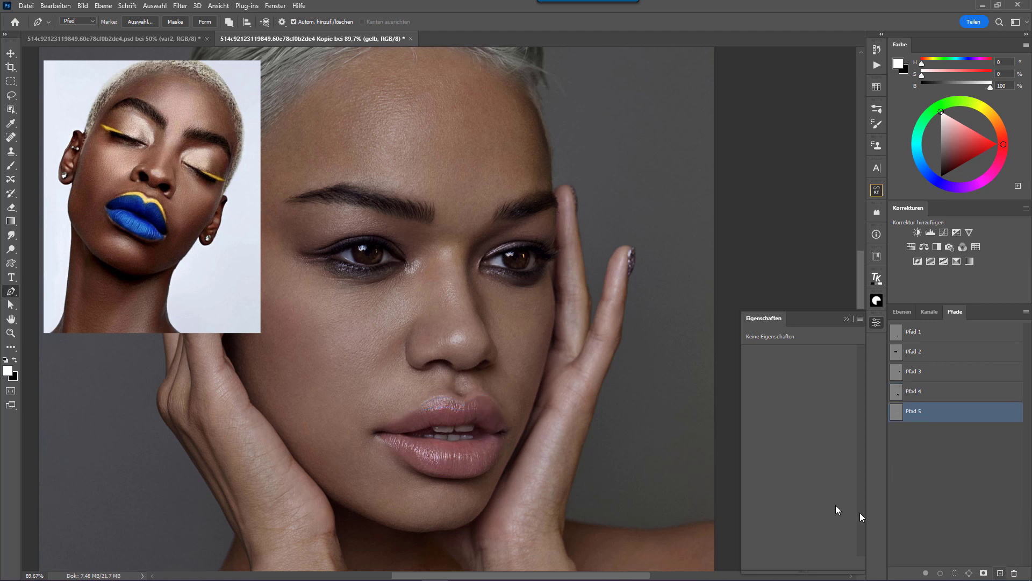
{"action": "left_click", "coordinate": [381, 431]}
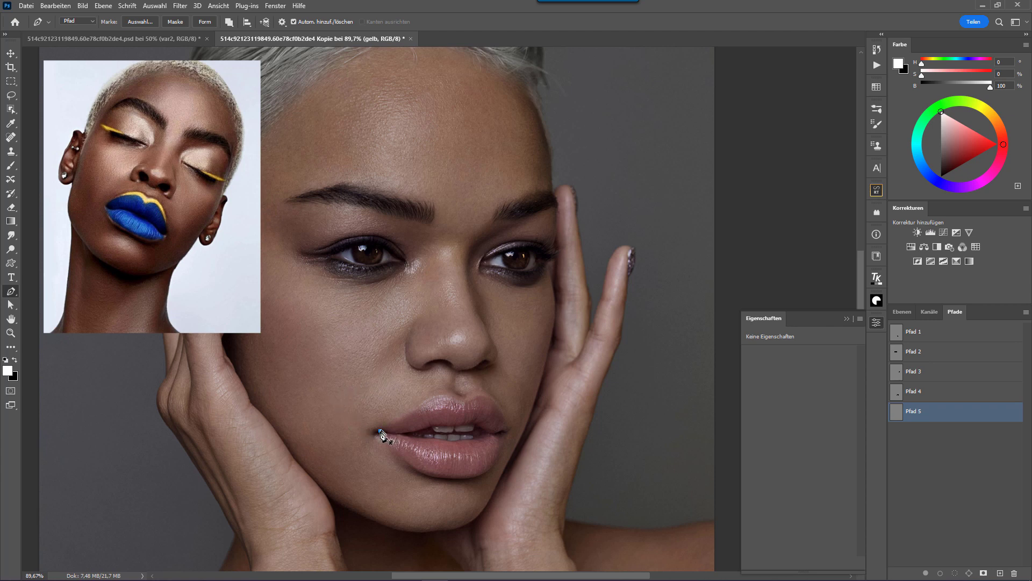
{"action": "left_click", "coordinate": [416, 412]}
{"action": "key", "text": "ctrl"}
{"action": "left_click_drag", "start_coordinate": [465, 416], "coordinate": [473, 421]}
{"action": "key", "text": "ctrl"}
{"action": "left_click_drag", "start_coordinate": [487, 408], "coordinate": [501, 409]}
{"action": "key", "text": "ctrl"}
- Finish Pfad 5 along the lower lip and close the mouth outline
{"action": "left_click", "coordinate": [509, 429]}
{"action": "left_click_drag", "start_coordinate": [489, 470], "coordinate": [478, 481]}
{"action": "left_click", "coordinate": [455, 478]}
{"action": "left_click", "coordinate": [425, 474]}
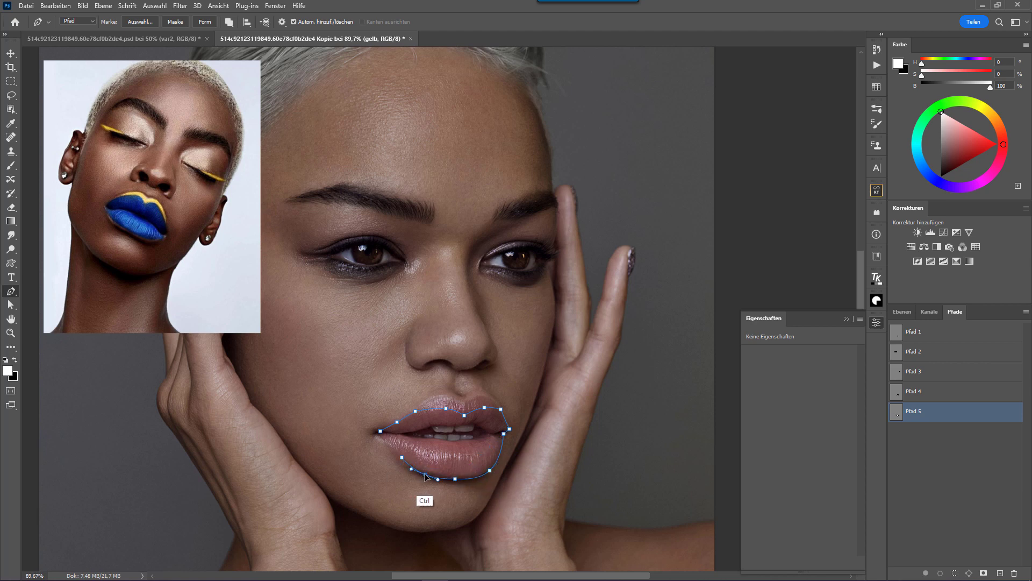
{"action": "left_click", "coordinate": [375, 434]}
{"action": "left_click", "coordinate": [401, 457]}
{"action": "key", "text": "ctrl"}
- Draw Pfad 6 as an eyeliner wing above the left eye, then load Pfad 4 as a selection
{"action": "left_click", "coordinate": [1000, 572]}
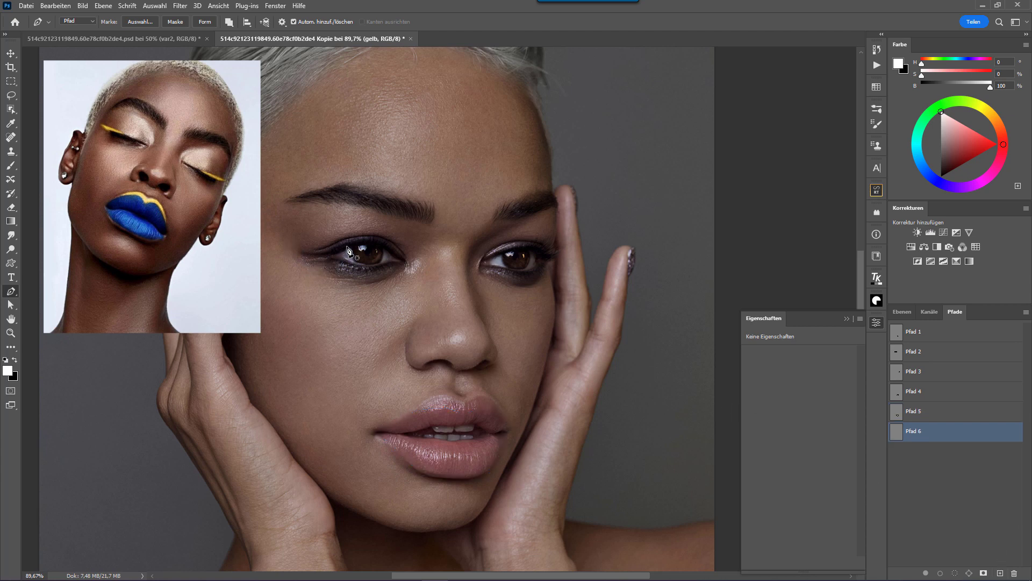
{"action": "left_click_drag", "start_coordinate": [349, 243], "coordinate": [345, 243]}
{"action": "left_click", "coordinate": [300, 250]}
{"action": "left_click_drag", "start_coordinate": [321, 250], "coordinate": [345, 257]}
{"action": "left_click_drag", "start_coordinate": [350, 249], "coordinate": [344, 261]}
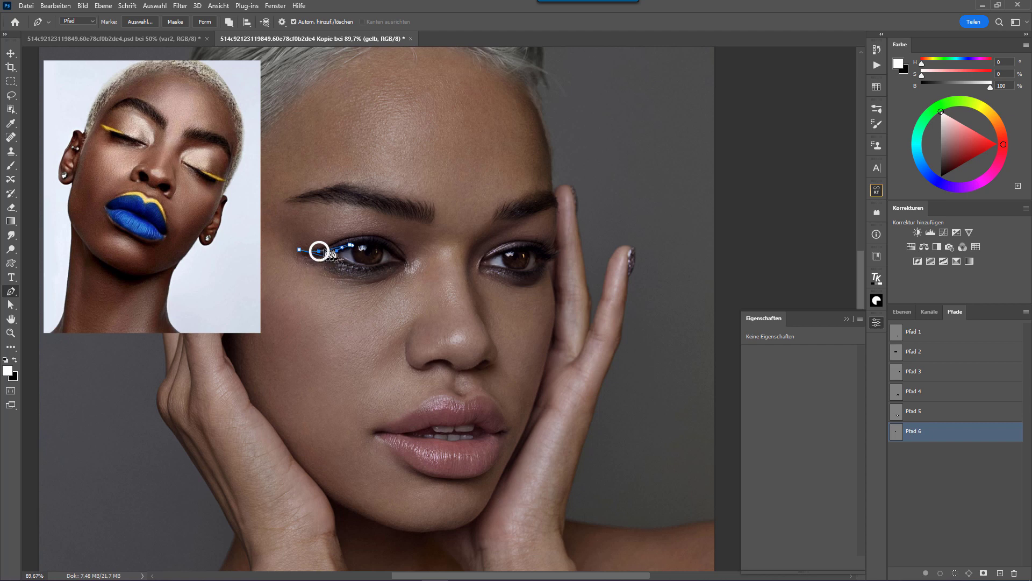
{"action": "left_click_drag", "start_coordinate": [319, 250], "coordinate": [319, 248]}
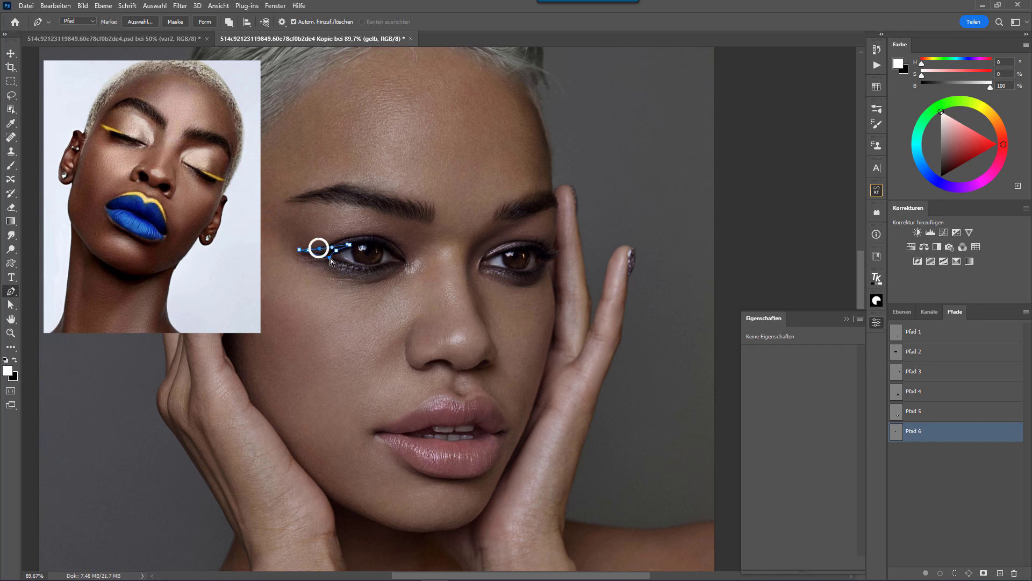
{"action": "left_click", "coordinate": [892, 450]}
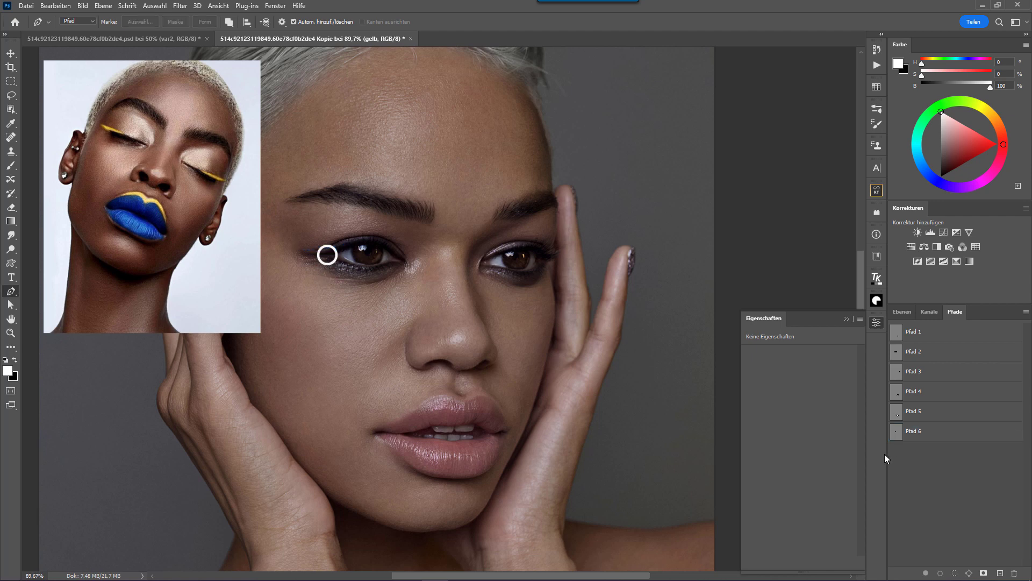
{"action": "left_click", "coordinate": [900, 394], "text": "ctrl"}
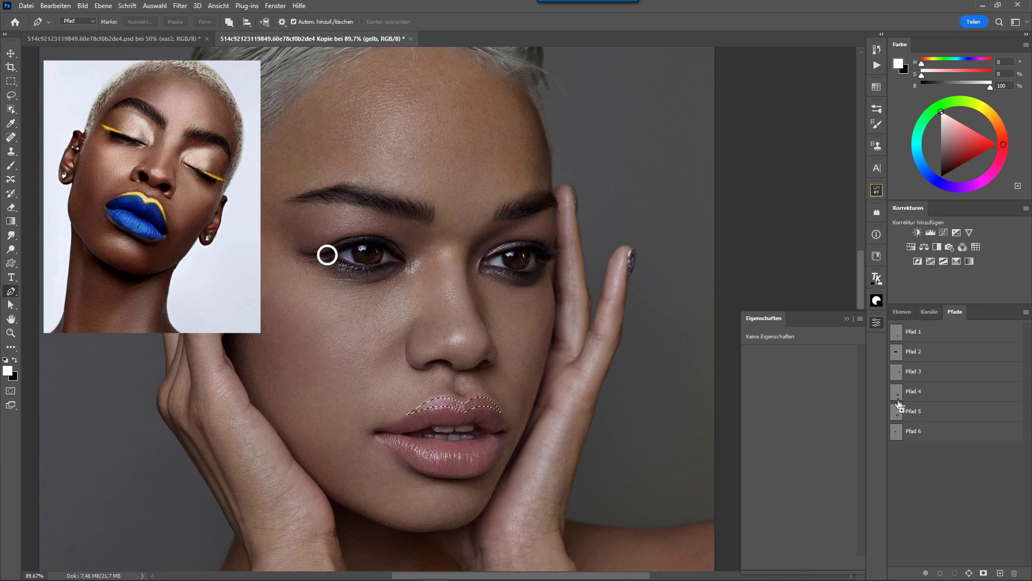
- Add the eyeliner path to the selection and mask the gelb group to it
{"action": "left_click", "coordinate": [898, 432], "text": "ctrl+shift"}
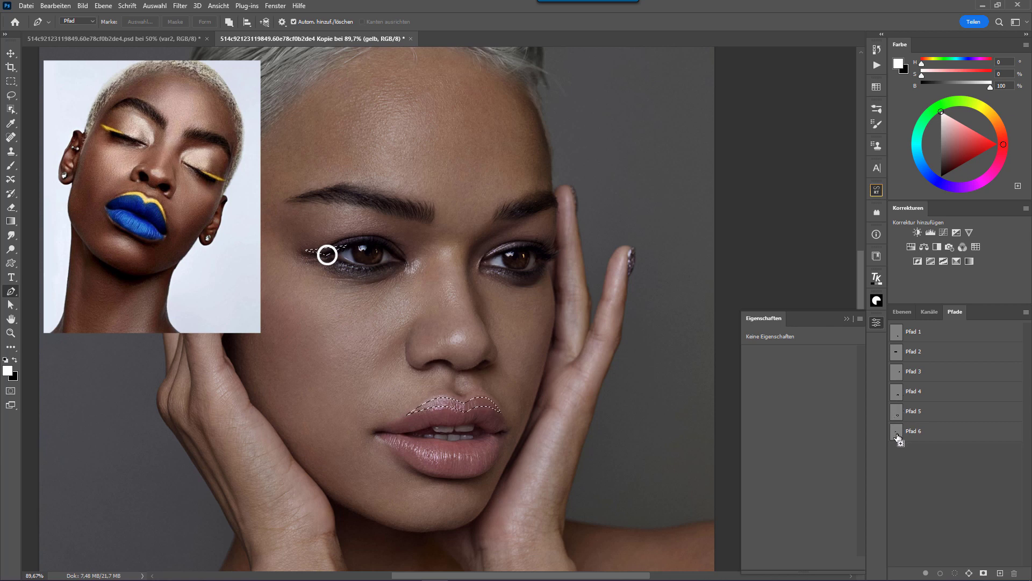
{"action": "left_click", "coordinate": [901, 313]}
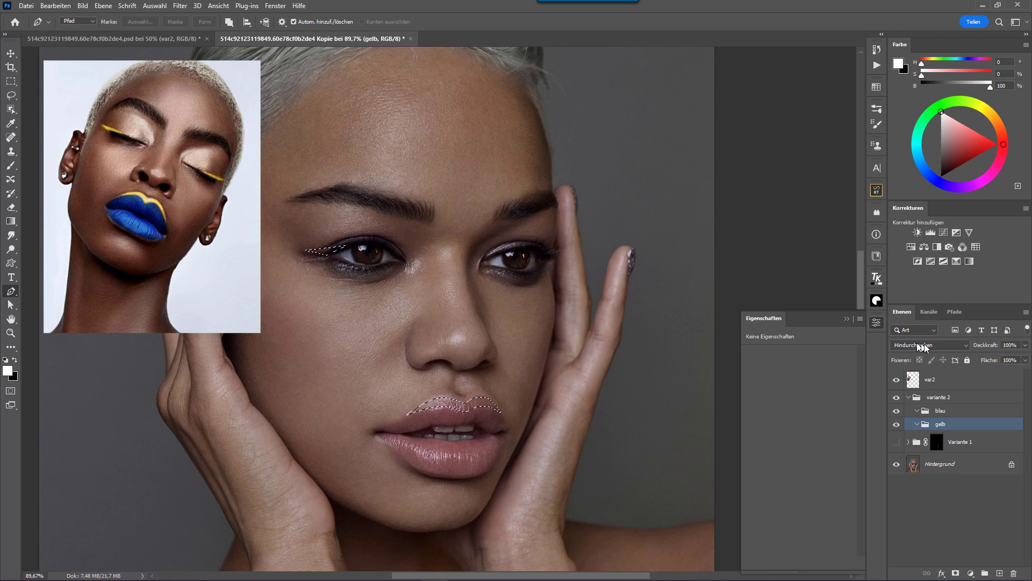
{"action": "left_click", "coordinate": [955, 573]}
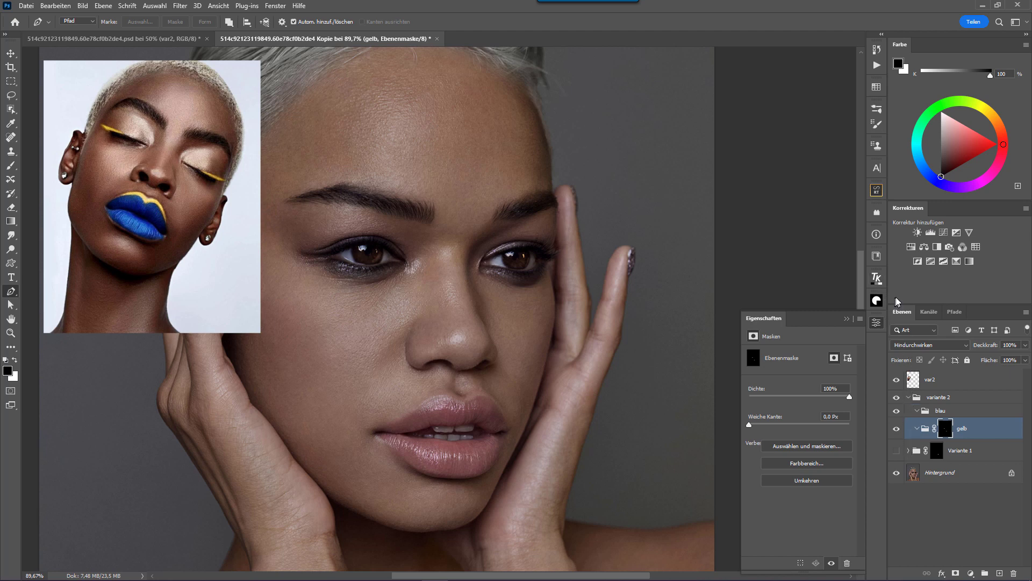
- Add a colorized Farbton/Sättigung layer in gelb at Hue 58, Saturation 63, Lightness +1
{"action": "left_click", "coordinate": [911, 247]}
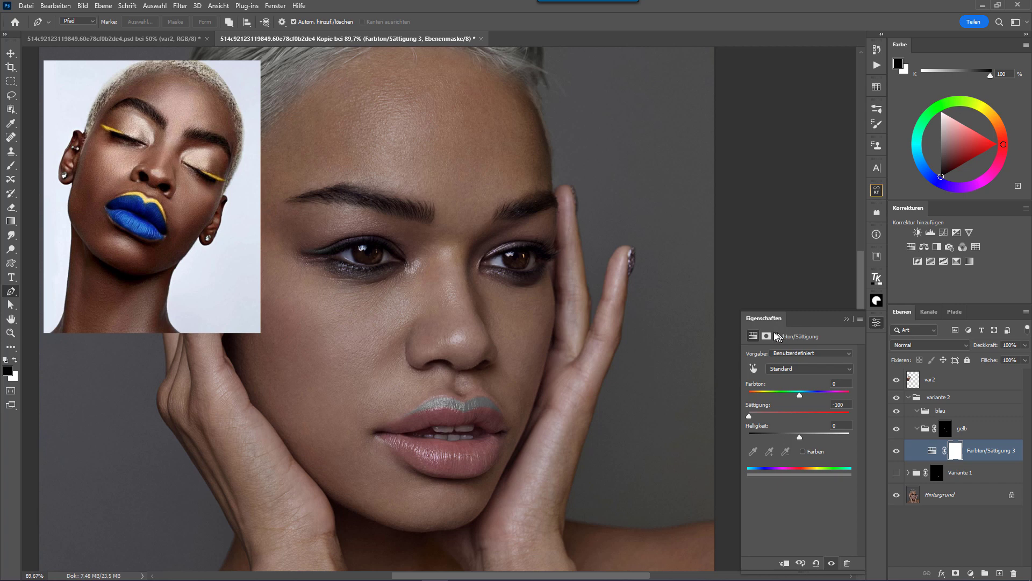
{"action": "left_click", "coordinate": [911, 247]}
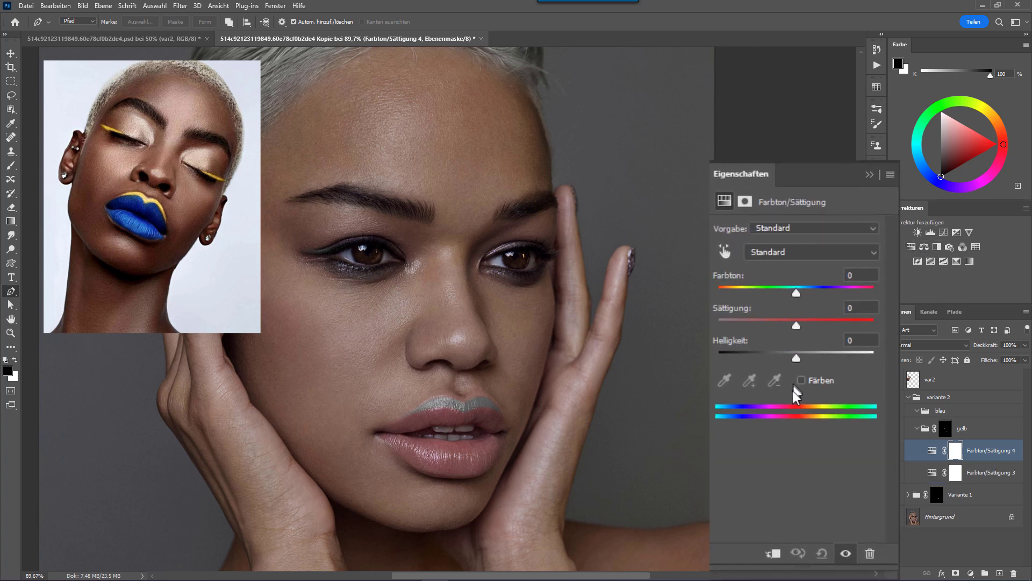
{"action": "left_click", "coordinate": [801, 380]}
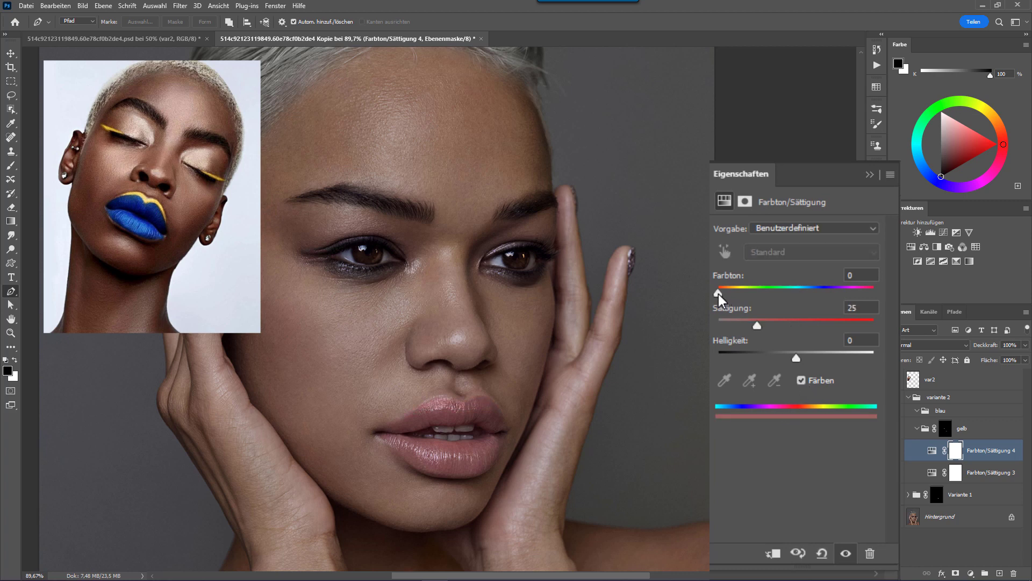
{"action": "left_click_drag", "start_coordinate": [720, 294], "coordinate": [815, 325]}
{"action": "left_click_drag", "start_coordinate": [797, 358], "coordinate": [797, 356]}
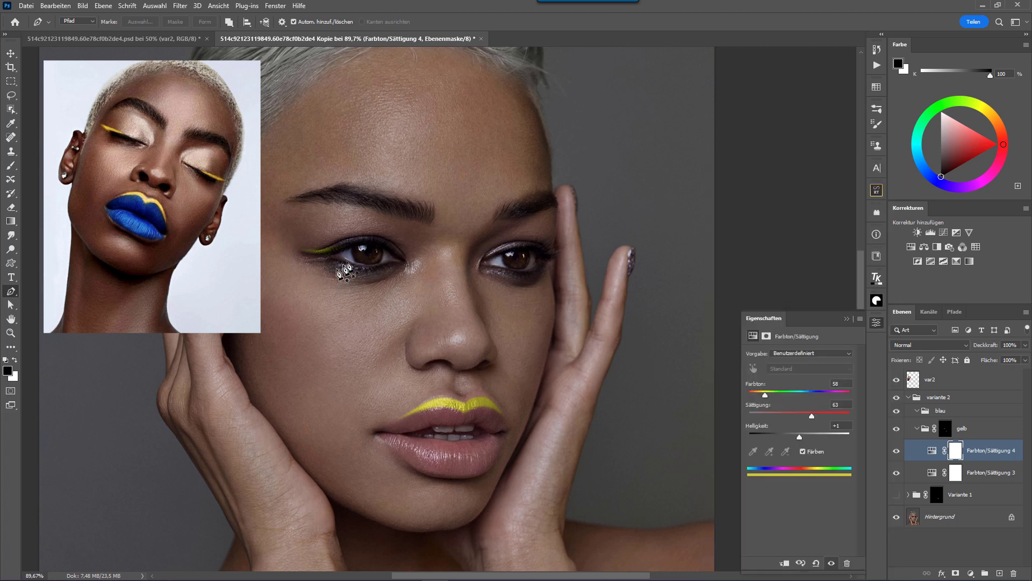
{"action": "left_click", "coordinate": [11, 165]}
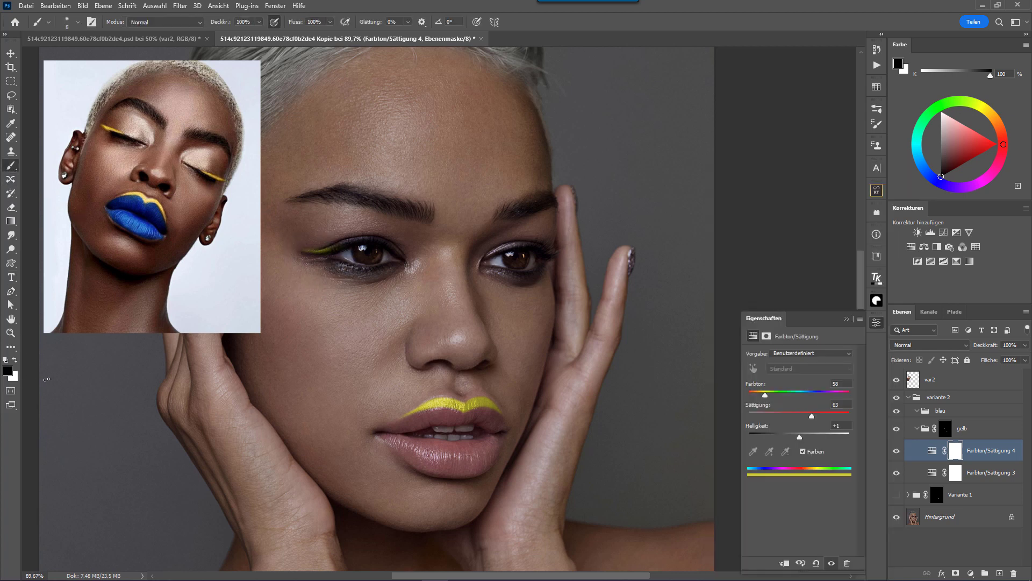
- Paint the yellow eyeliner wing longer and stronger on the gelb mask in white, 18% flow, brush size 10–15
{"action": "left_click", "coordinate": [15, 360]}
{"action": "left_click", "coordinate": [945, 430]}
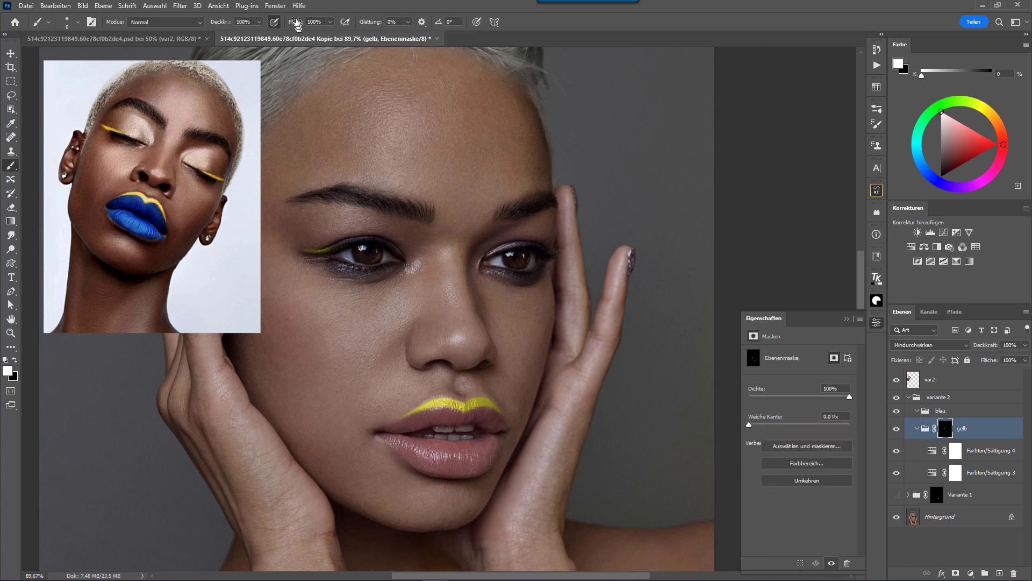
{"action": "left_click_drag", "start_coordinate": [295, 22], "coordinate": [245, 32]}
{"action": "key", "text": "bracketright"}
{"action": "left_click_drag", "start_coordinate": [296, 22], "coordinate": [301, 23]}
{"action": "key", "text": "bracketright"}
{"action": "left_click_drag", "start_coordinate": [321, 247], "coordinate": [326, 246]}
{"action": "key", "text": "bracketleft"}
- Split Farbton/Sättigung 4's Underlying Layer black blend slider to 0/136 so the lash line shows through
{"action": "double_click", "coordinate": [1016, 456]}
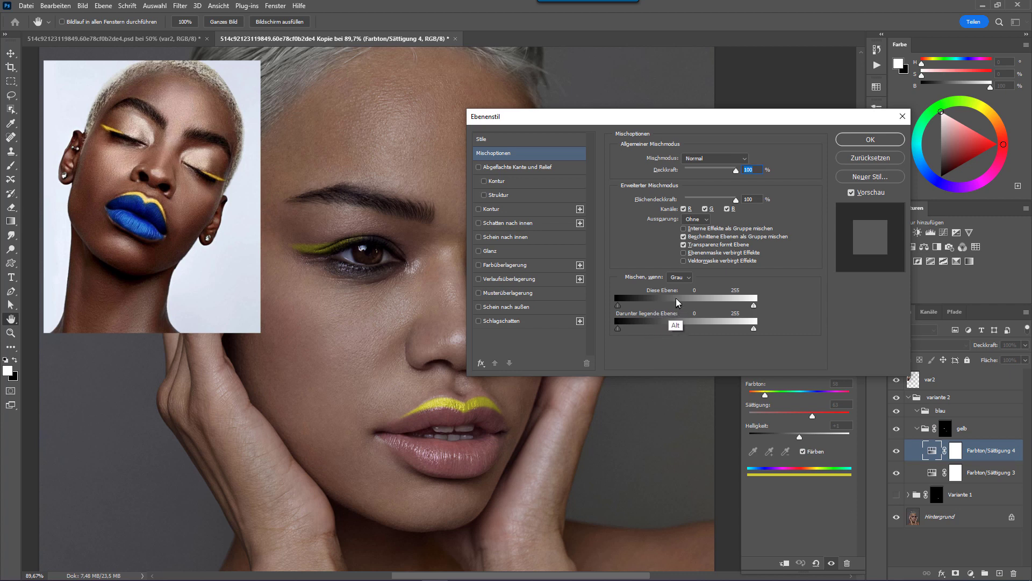
{"action": "left_click_drag", "start_coordinate": [618, 328], "coordinate": [687, 328]}
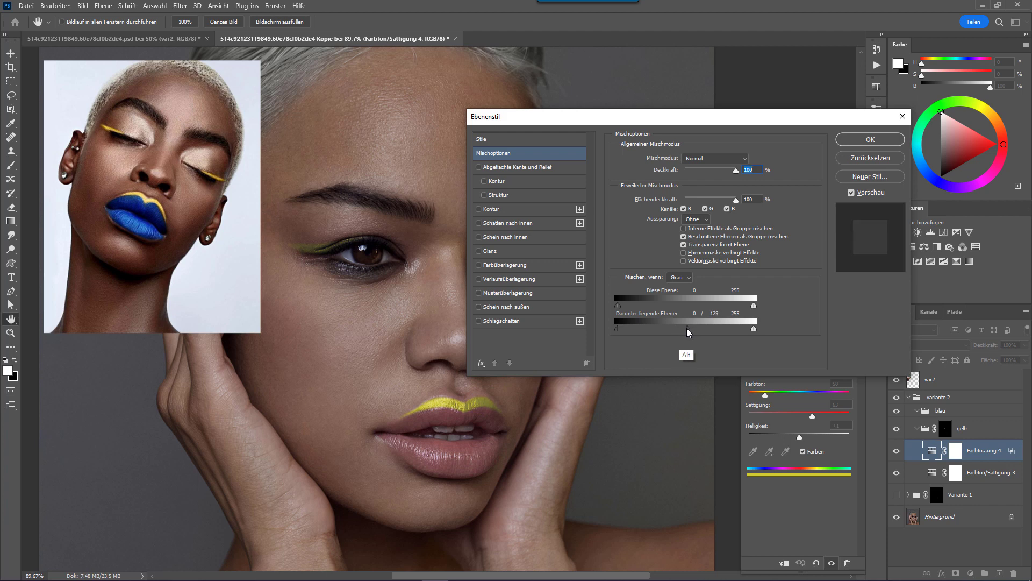
{"action": "left_click_drag", "start_coordinate": [688, 332], "coordinate": [691, 329]}
{"action": "key", "text": "Return"}
{"action": "key", "text": "b"}
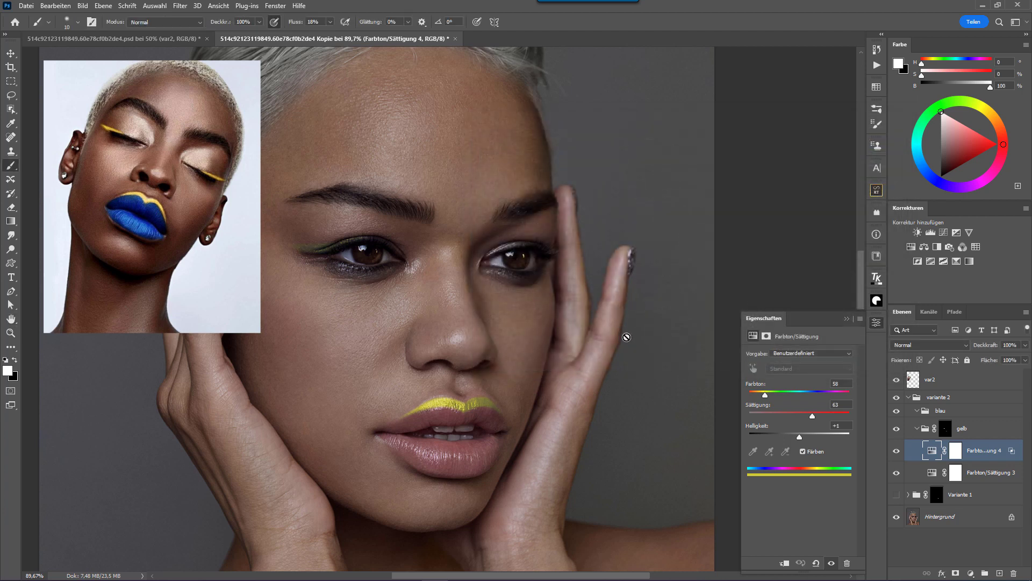
- Mask the blau group to the mouth selection loaded from its saved path
{"action": "left_click", "coordinate": [959, 311]}
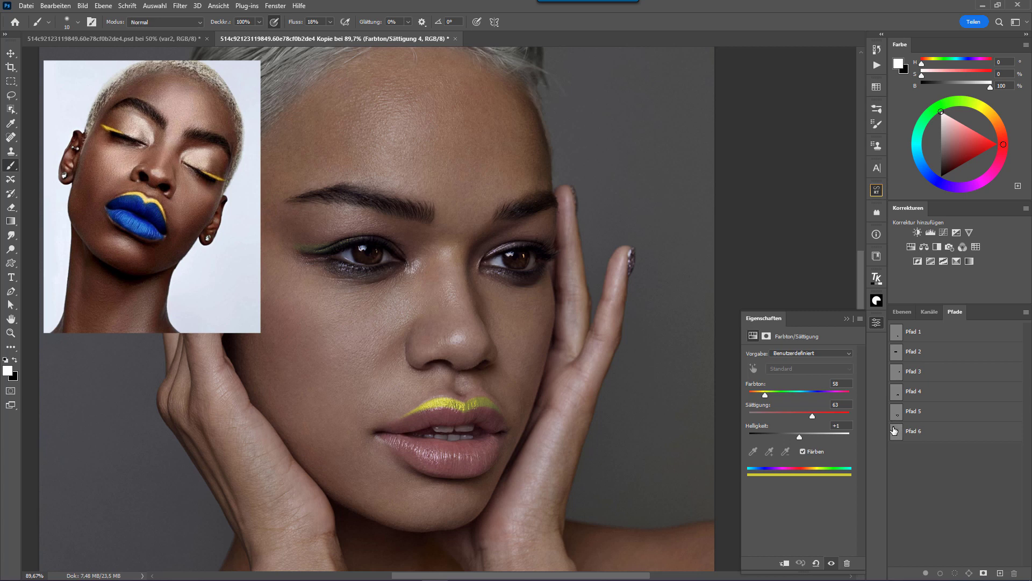
{"action": "key", "text": "ctrl"}
{"action": "left_click", "coordinate": [897, 418], "text": "ctrl"}
{"action": "key", "text": "F7"}
{"action": "left_click", "coordinate": [934, 414]}
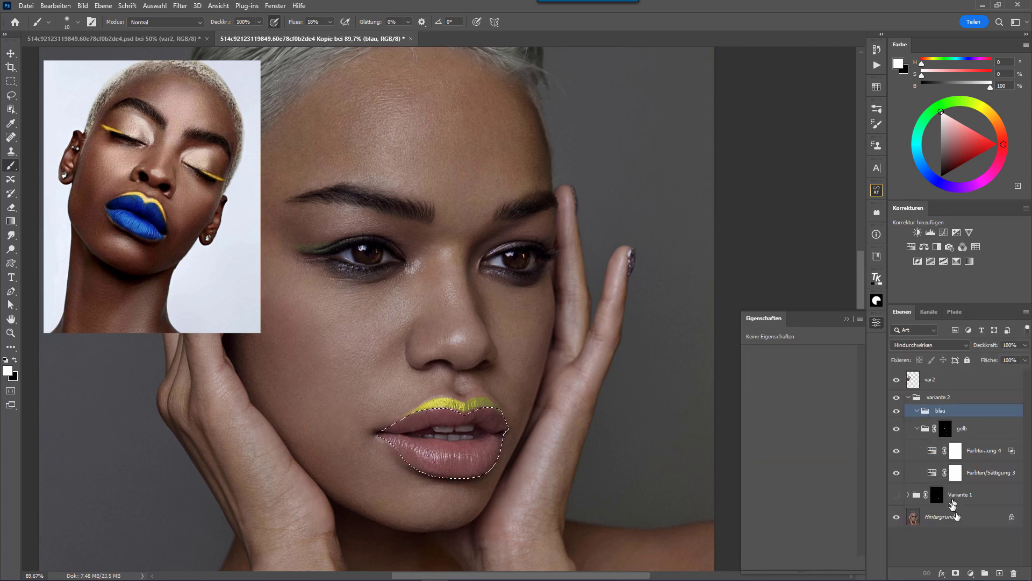
{"action": "left_click", "coordinate": [955, 573]}
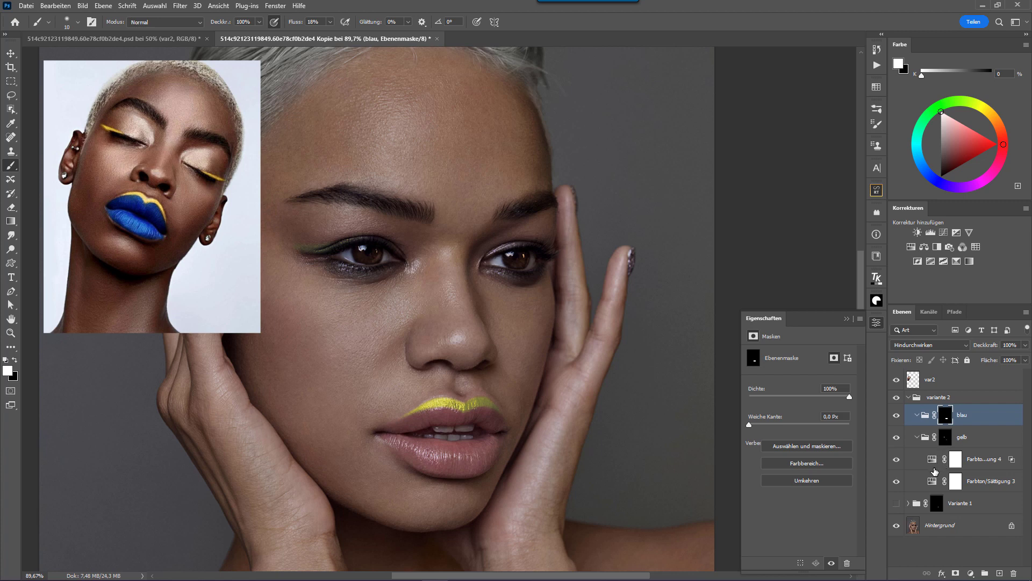
- Copy Farbton/Sättigung 3 and 4 into blau, recolouring the copy blue (Farbton 233, Helligkeit -4)
{"action": "left_click", "coordinate": [985, 462]}
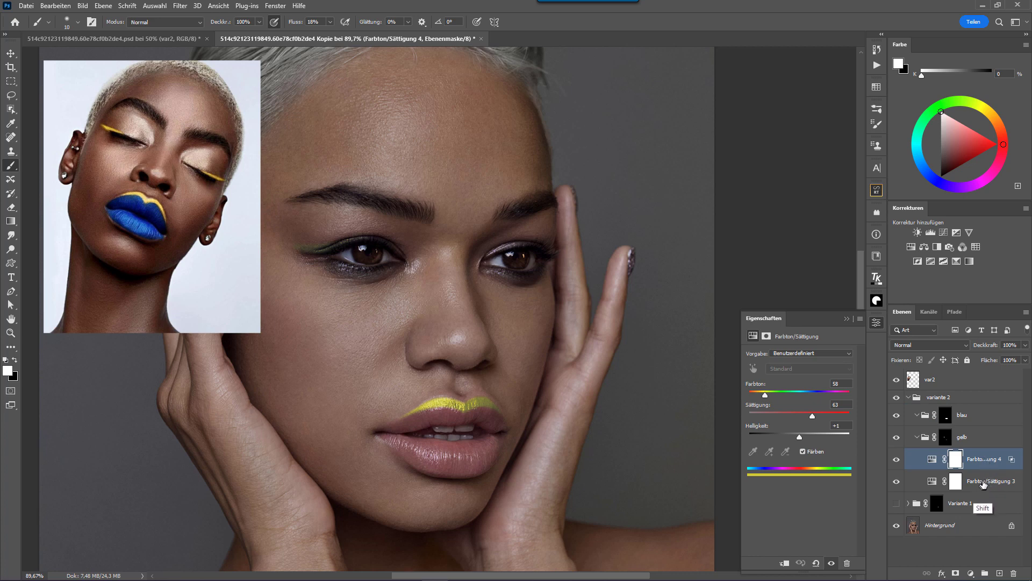
{"action": "left_click", "coordinate": [983, 480], "text": "shift"}
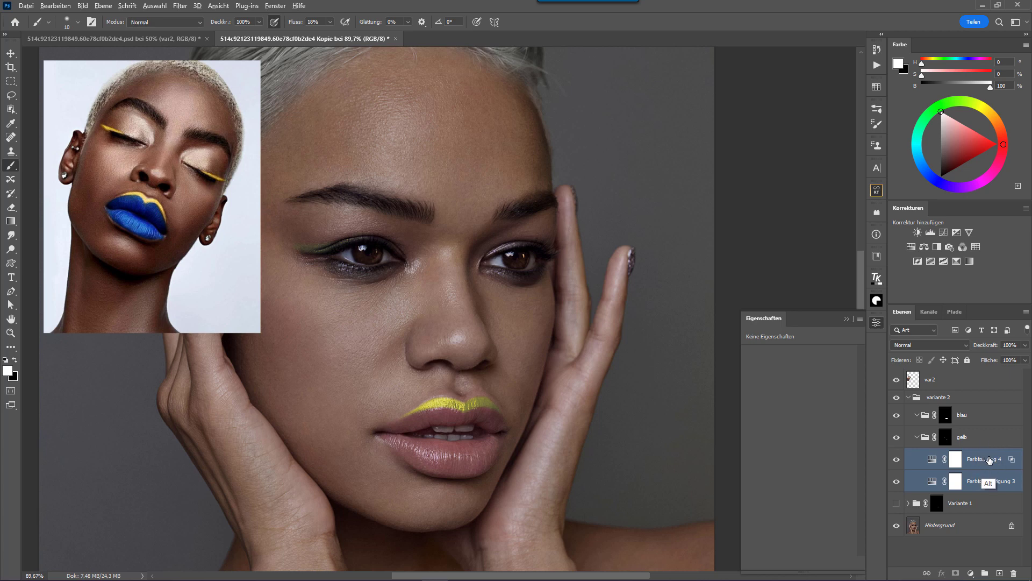
{"action": "left_click_drag", "start_coordinate": [992, 459], "coordinate": [976, 419]}
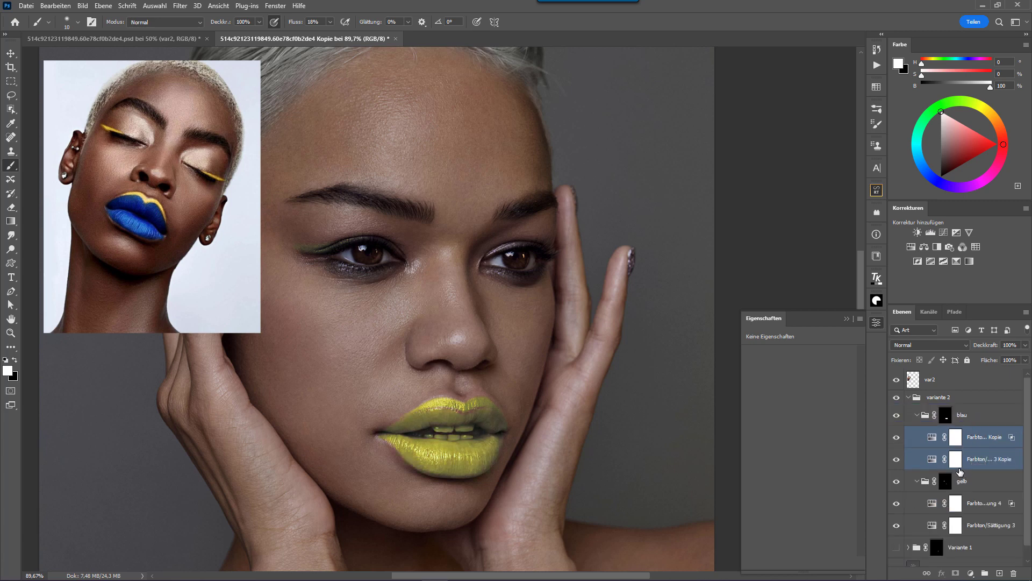
{"action": "left_click", "coordinate": [929, 438]}
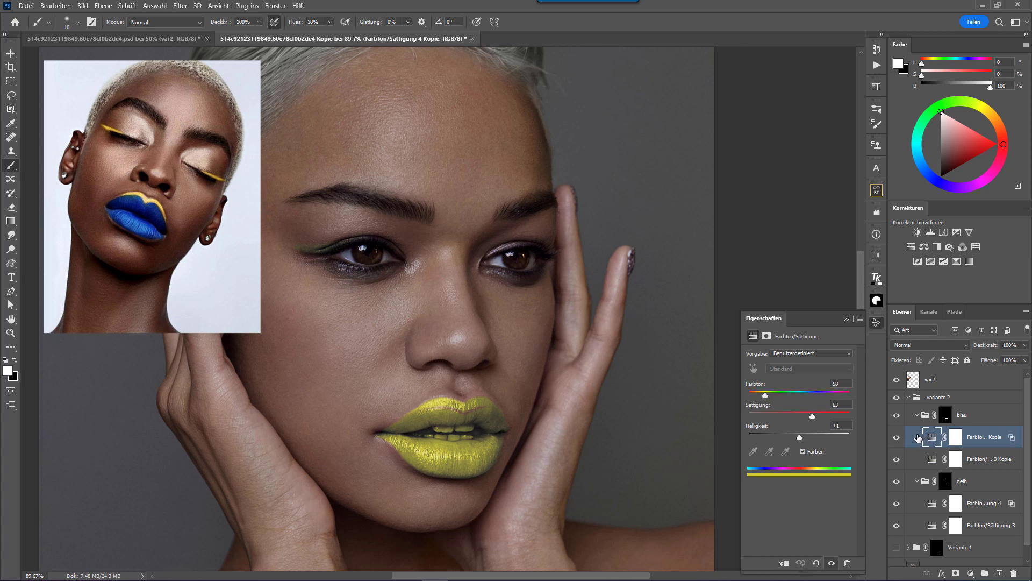
{"action": "mouse_move", "coordinate": [765, 395]}
{"action": "left_mouse_down"}
{"action": "mouse_move", "coordinate": [821, 399]}
{"action": "mouse_move", "coordinate": [810, 398]}
{"action": "left_mouse_up"}
{"action": "left_click_drag", "start_coordinate": [800, 438], "coordinate": [791, 436]}
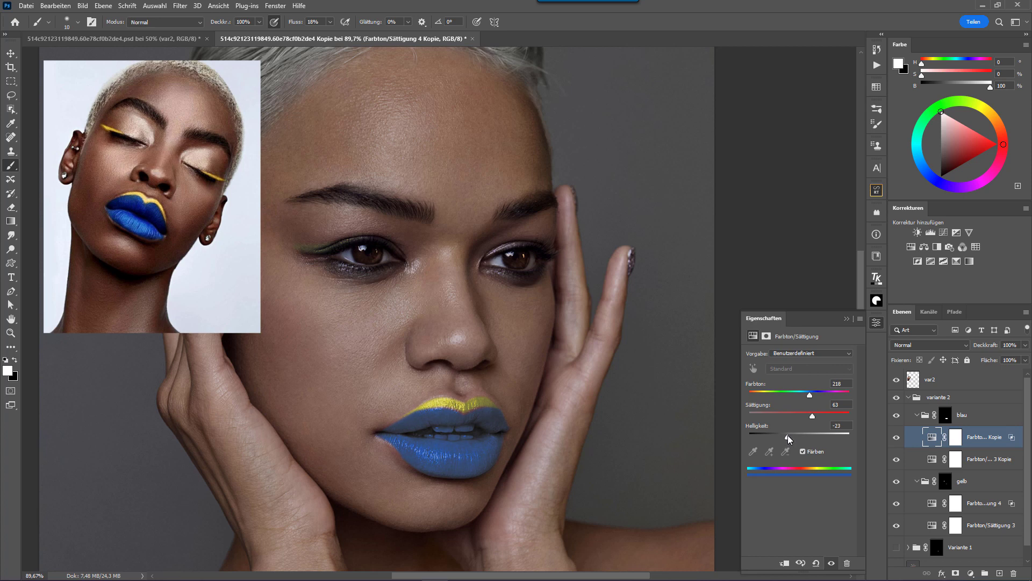
- Target the blau group mask with black paint at 100% brush flow
{"action": "left_click", "coordinate": [946, 416]}
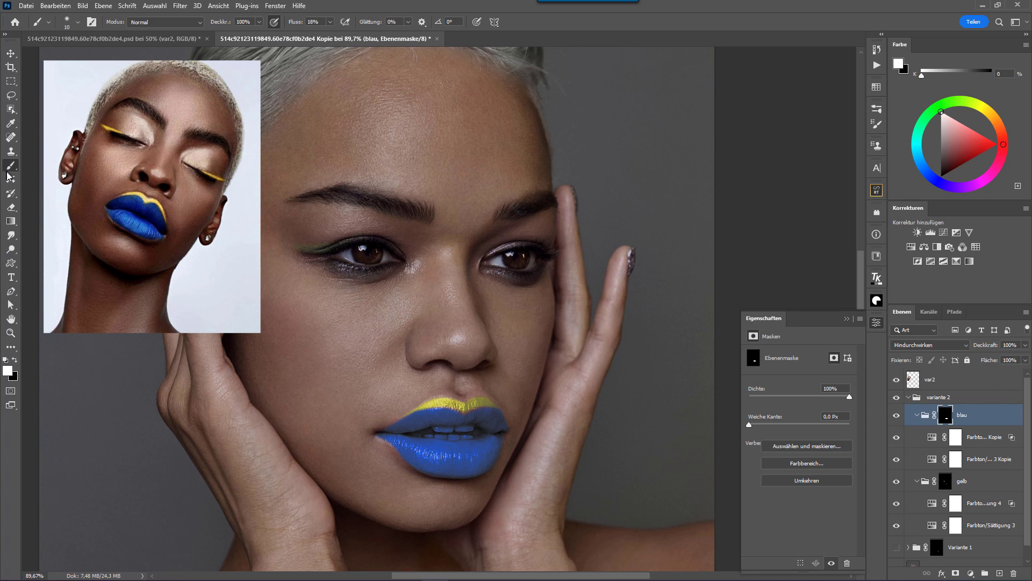
{"action": "key", "text": "shift+0"}
{"action": "left_click", "coordinate": [15, 359]}
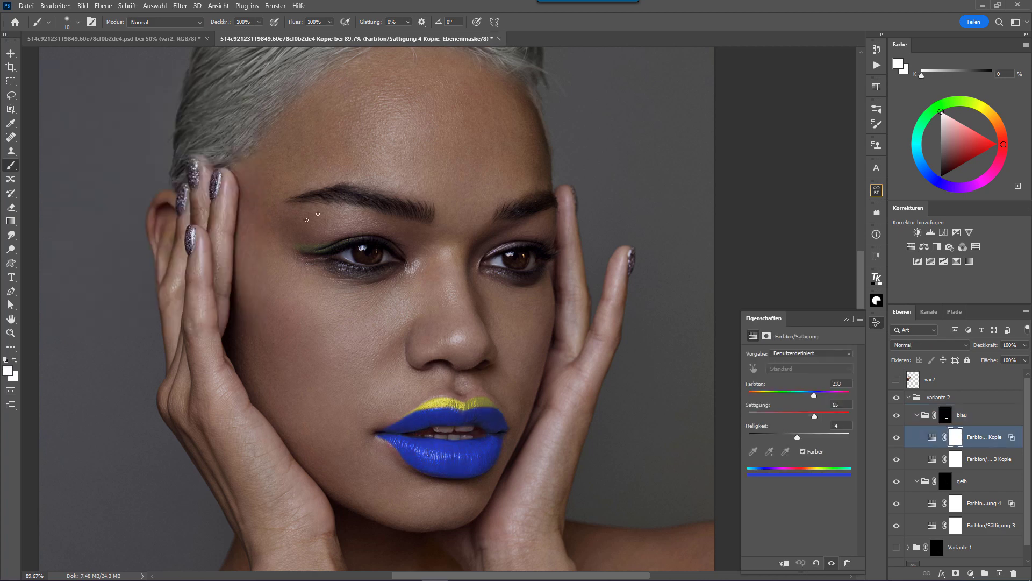
- Add a yellow Hue/Saturation layer at Sättigung +85 with an inverted, hidden mask
{"action": "left_click", "coordinate": [974, 502]}
{"action": "left_click", "coordinate": [910, 247]}
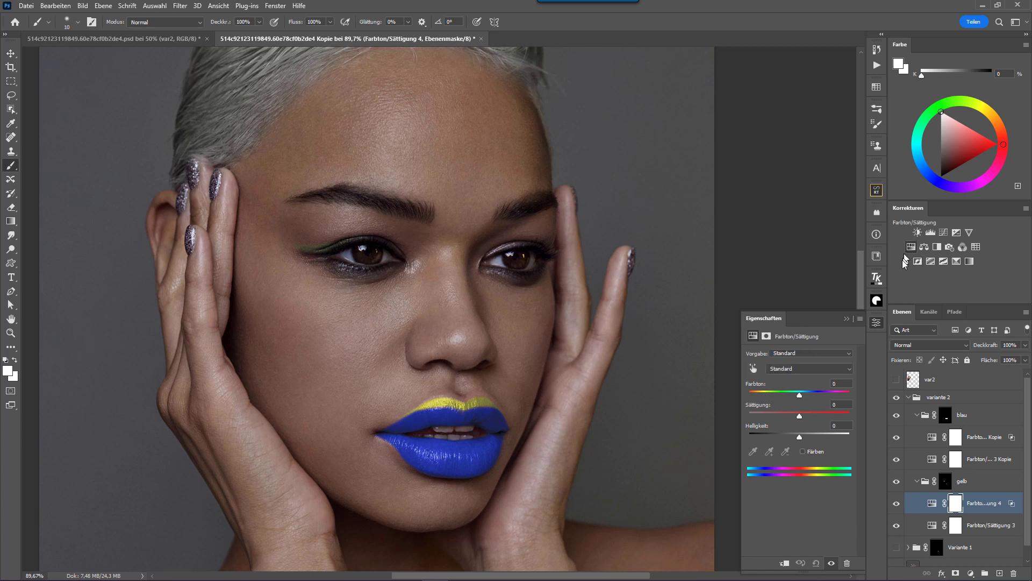
{"action": "mouse_move", "coordinate": [800, 396]}
{"action": "left_mouse_down"}
{"action": "mouse_move", "coordinate": [768, 396]}
{"action": "mouse_move", "coordinate": [841, 415]}
{"action": "left_mouse_up"}
{"action": "left_click", "coordinate": [802, 413]}
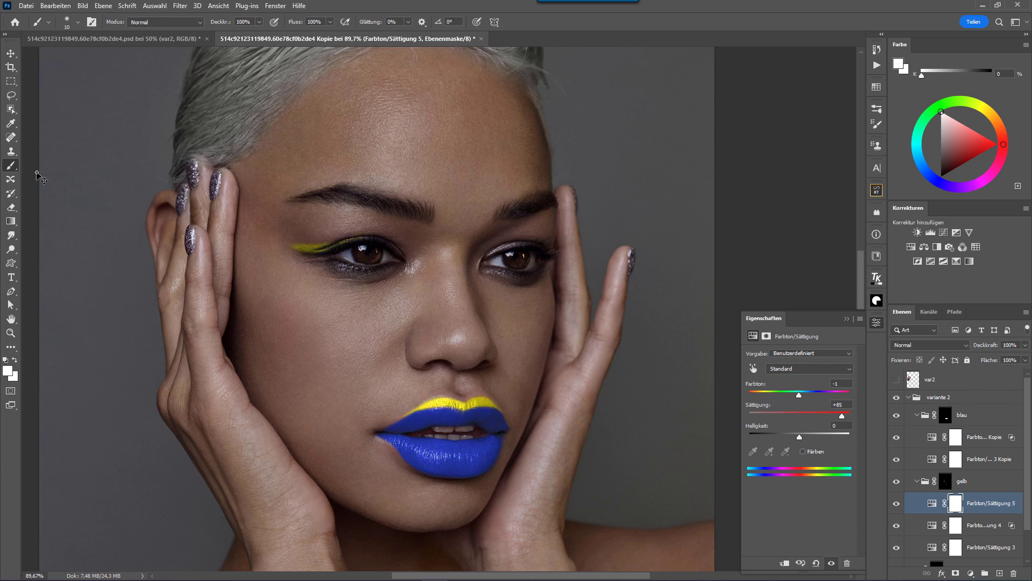
{"action": "key", "text": "ctrl+i"}
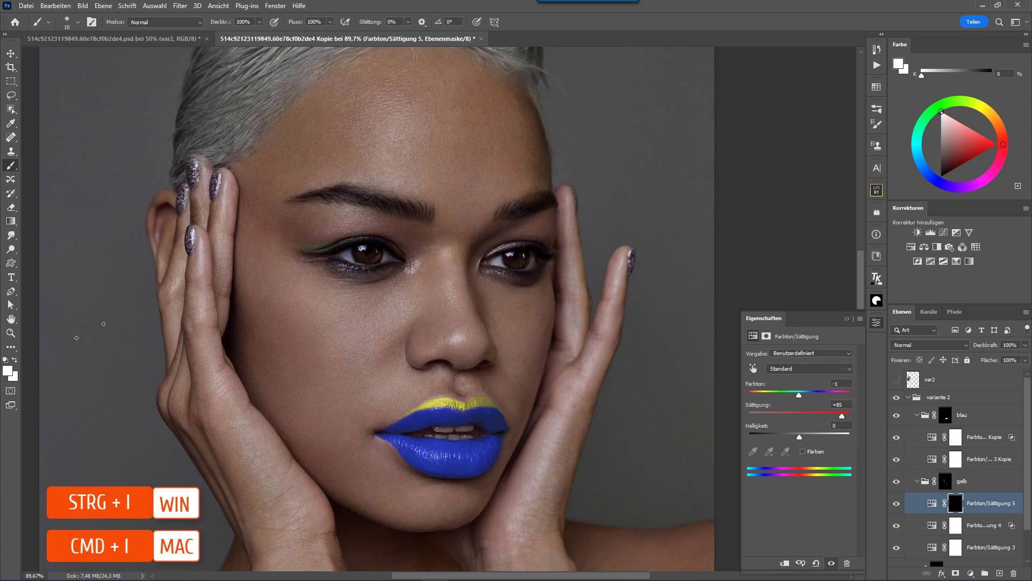
- Paint the yellow liner along the left eye with a size 45 brush, then hide variante 2
{"action": "key", "text": "bracketright"}
{"action": "key", "text": "bracketright"}
{"action": "key", "text": "bracketright"}
{"action": "left_click_drag", "start_coordinate": [293, 247], "coordinate": [347, 241]}
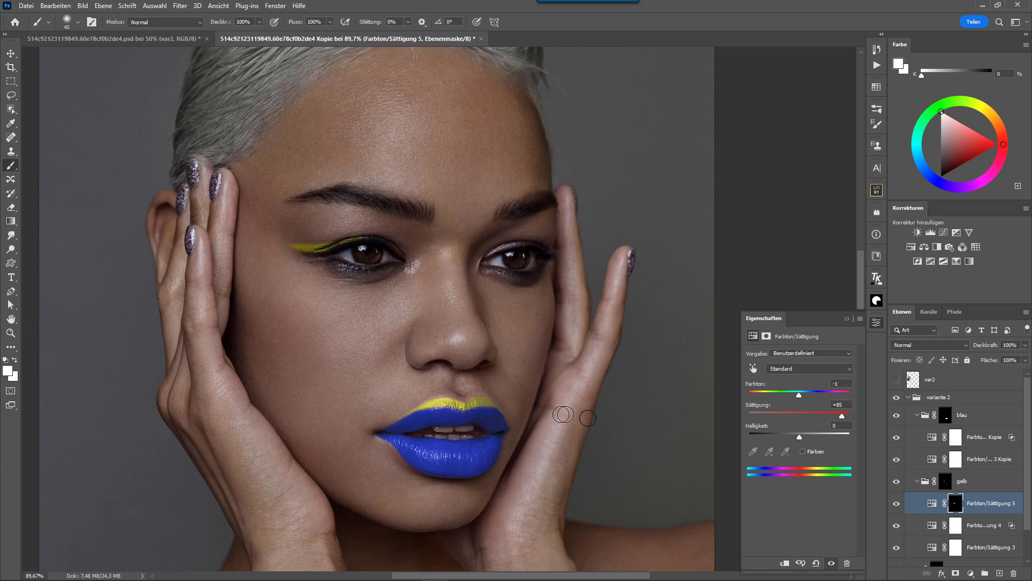
{"action": "left_click", "coordinate": [896, 397]}
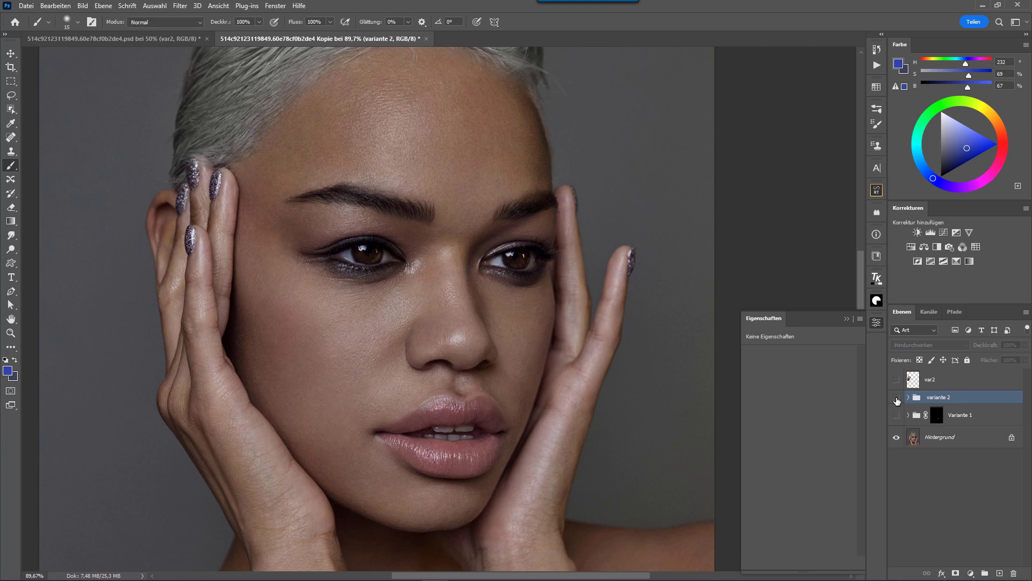
- Show the var 3 reference image and switch to the 600 px streak brush
{"action": "left_click", "coordinate": [897, 398]}
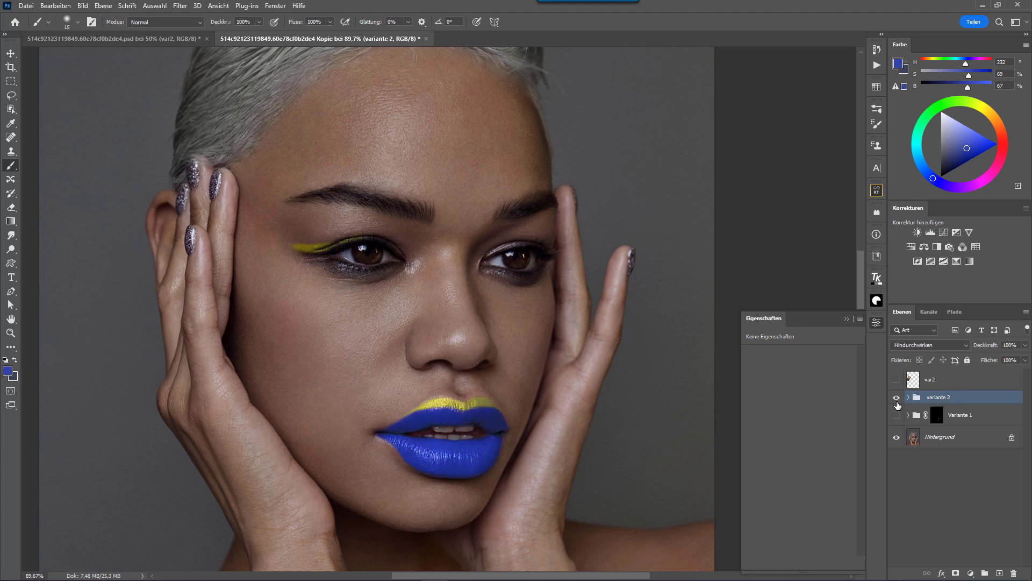
{"action": "left_click", "coordinate": [897, 398]}
{"action": "type", "text": "3"}
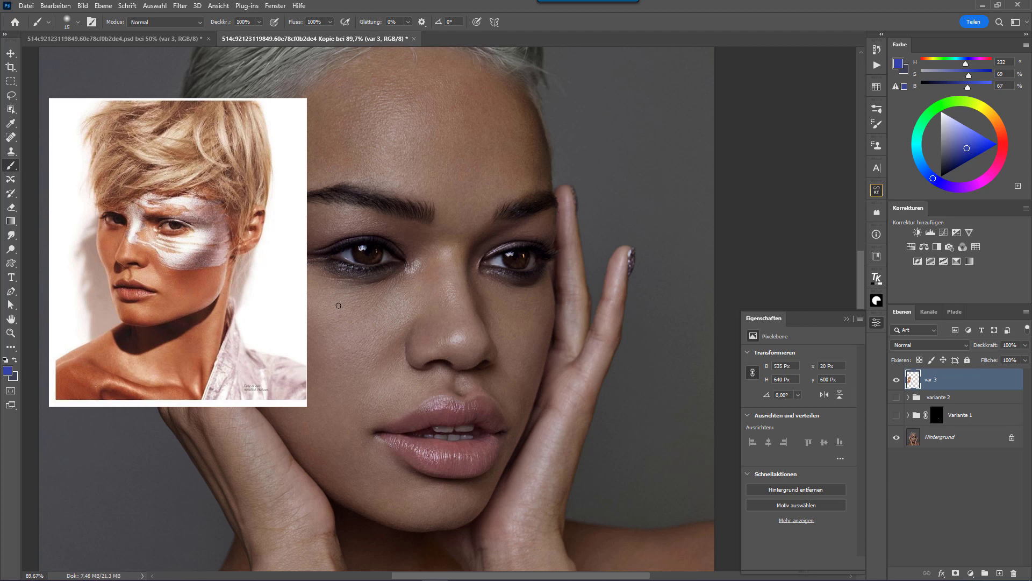
{"action": "key", "text": "period"}
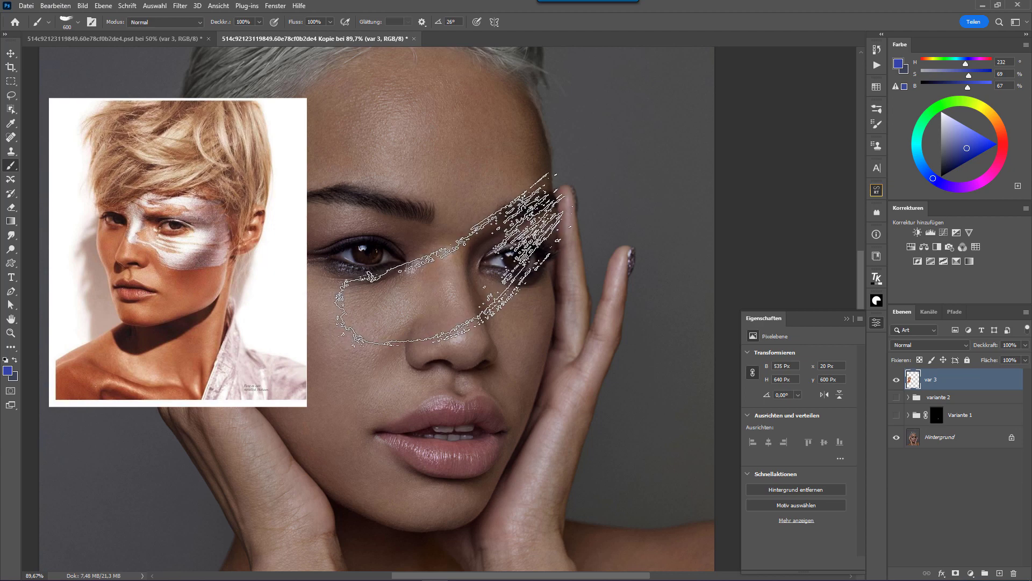
{"action": "key", "text": "ctrl+z"}
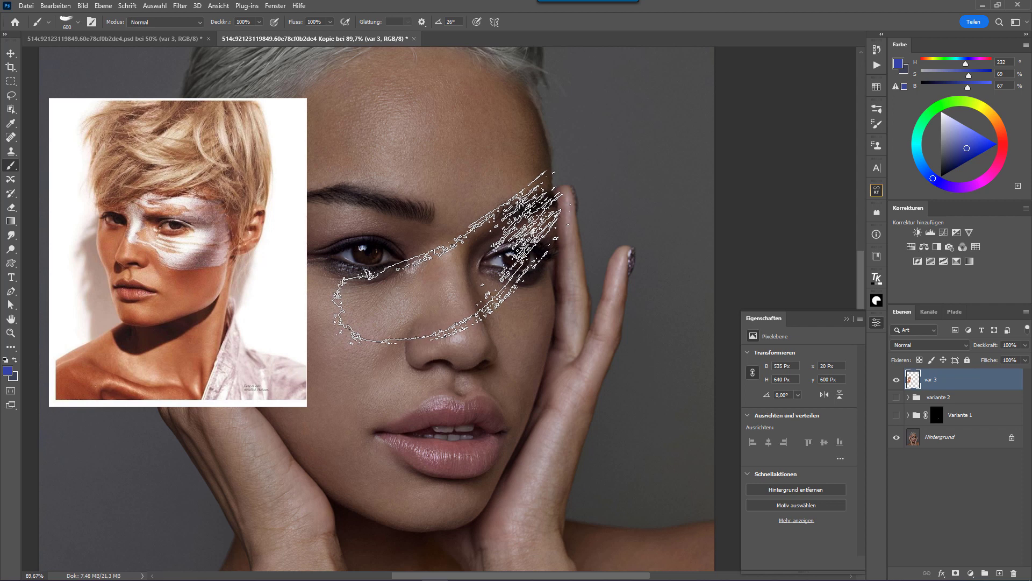
{"action": "key", "text": "ctrl+d"}
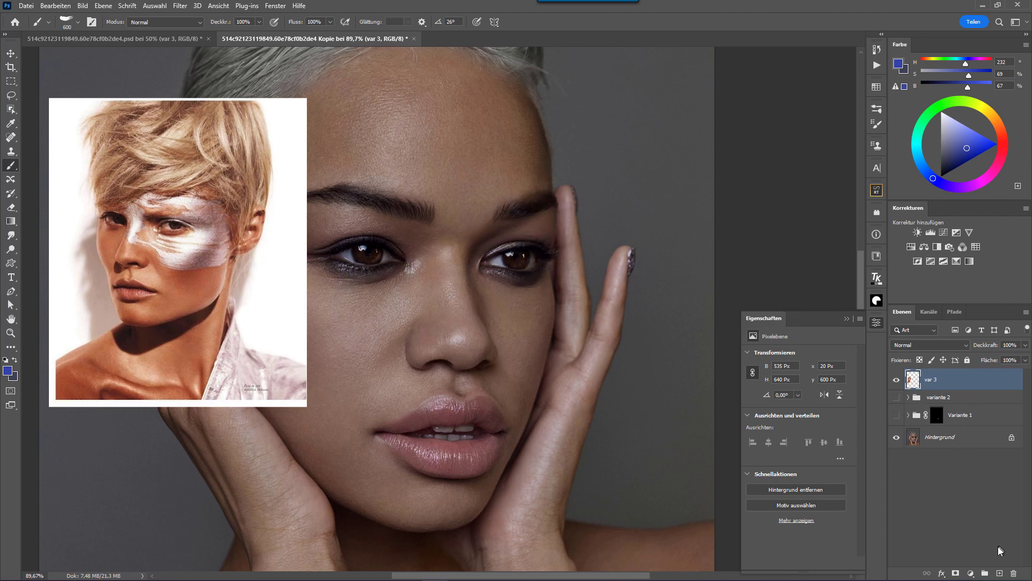
- Create a variante 3 group containing a Hue/Saturation adjustment at Sättigung -100
{"action": "left_click", "coordinate": [985, 573]}
{"action": "type", "text": "variante 3"}
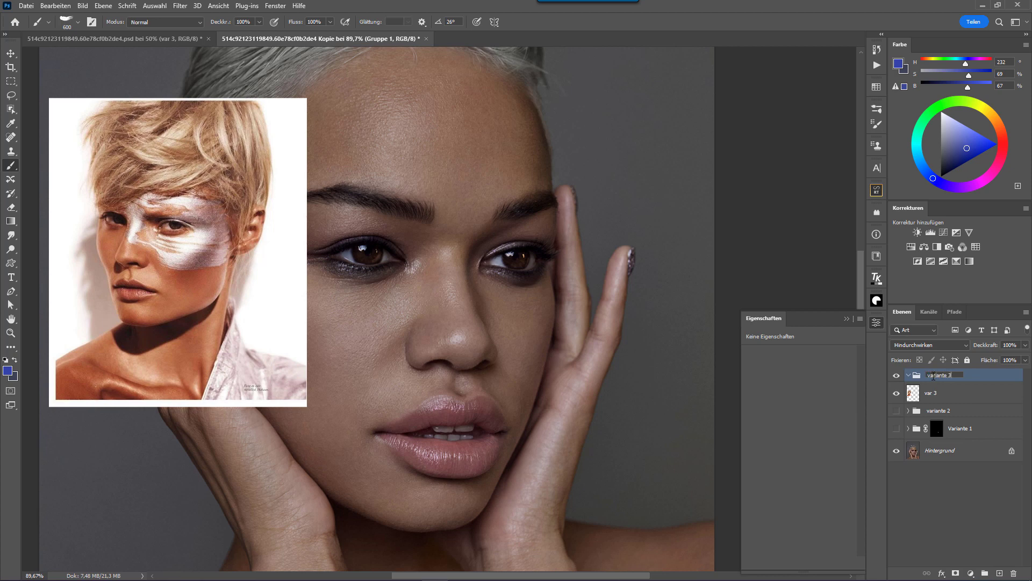
{"action": "key", "text": "Return"}
{"action": "left_click", "coordinate": [895, 391]}
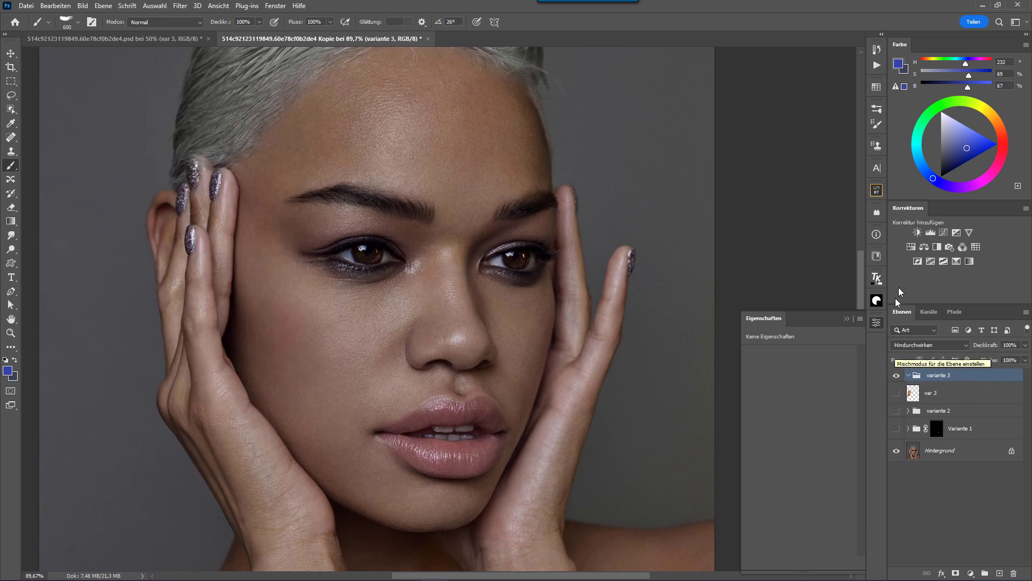
{"action": "left_click", "coordinate": [912, 249]}
{"action": "left_click_drag", "start_coordinate": [798, 416], "coordinate": [749, 416]}
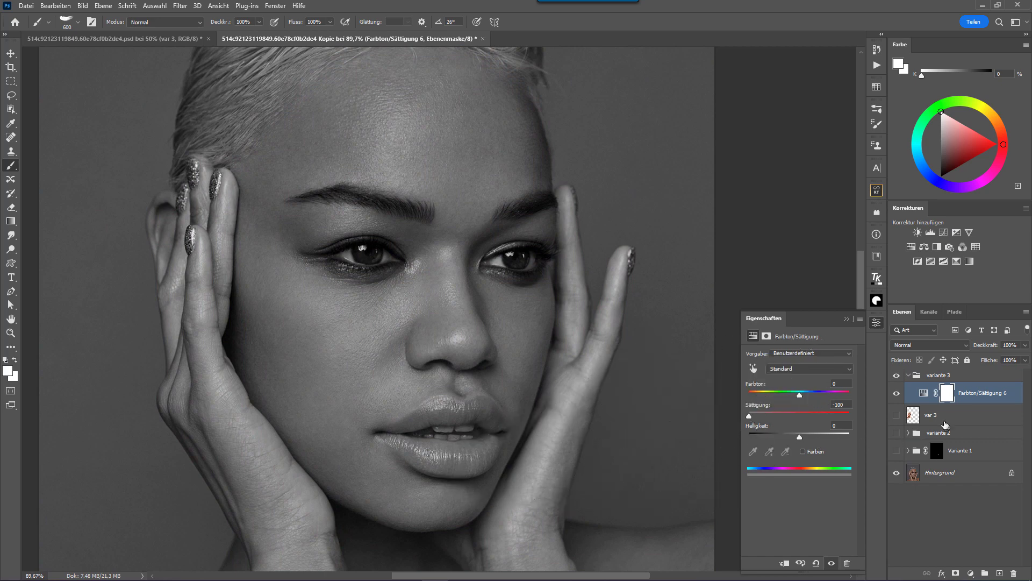
- Give the variante 3 group a black mask hiding the greyscale effect
{"action": "left_click", "coordinate": [942, 376]}
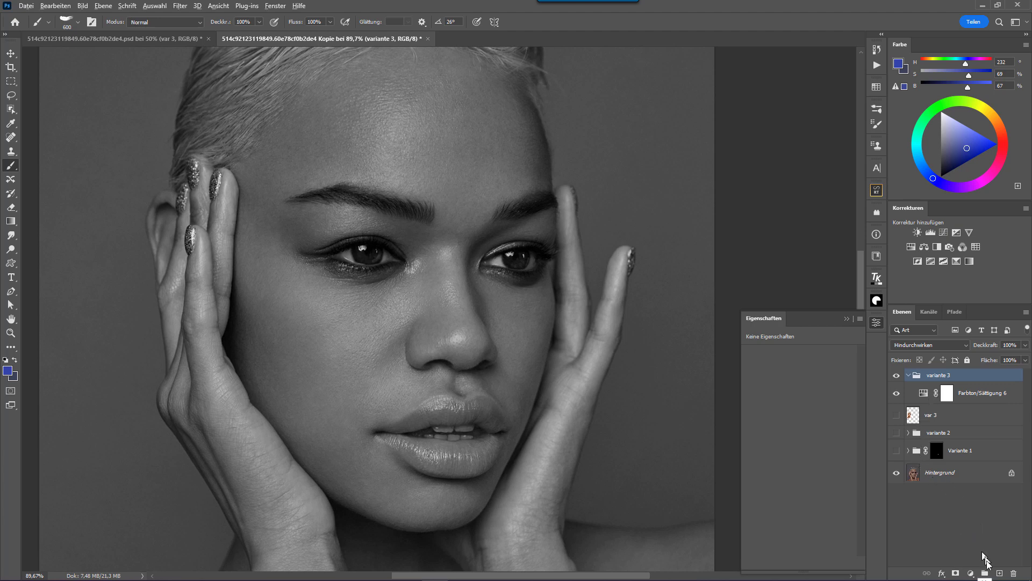
{"action": "left_click", "coordinate": [956, 573], "text": "alt"}
{"action": "left_click", "coordinate": [913, 423], "text": "ctrl"}
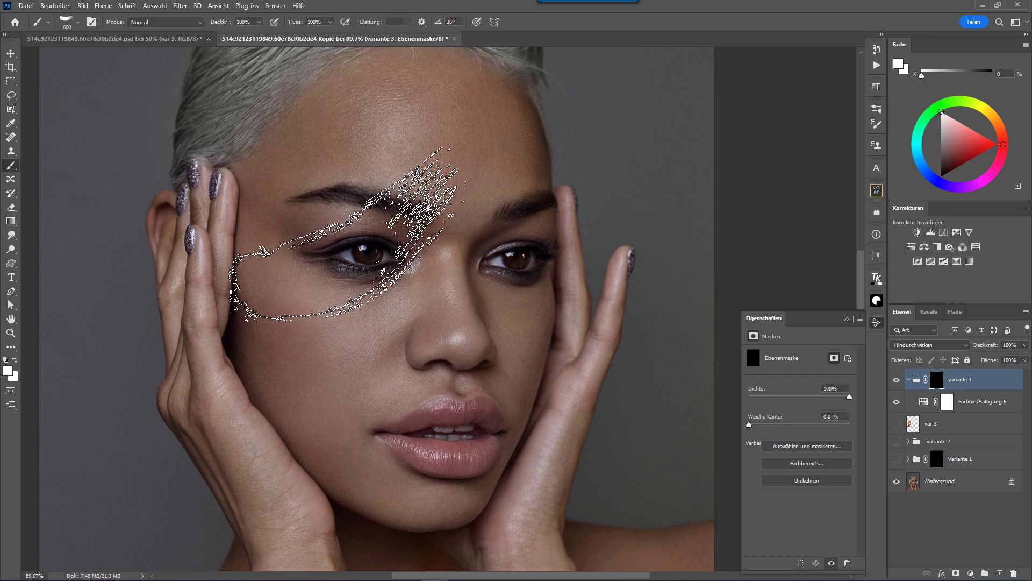
{"action": "left_click_drag", "start_coordinate": [345, 237], "coordinate": [253, 108]}
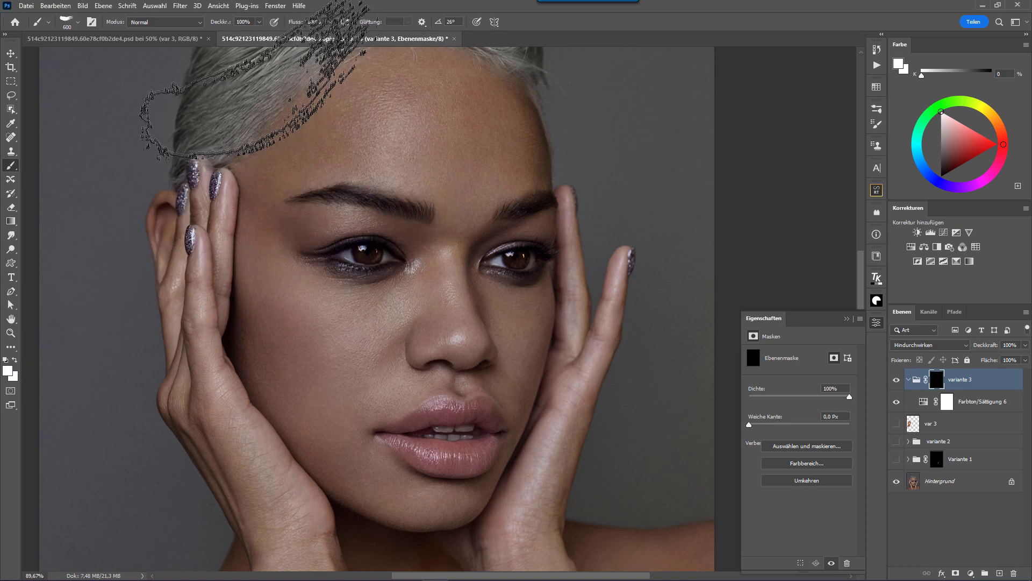
{"action": "key", "text": "ctrl+z"}
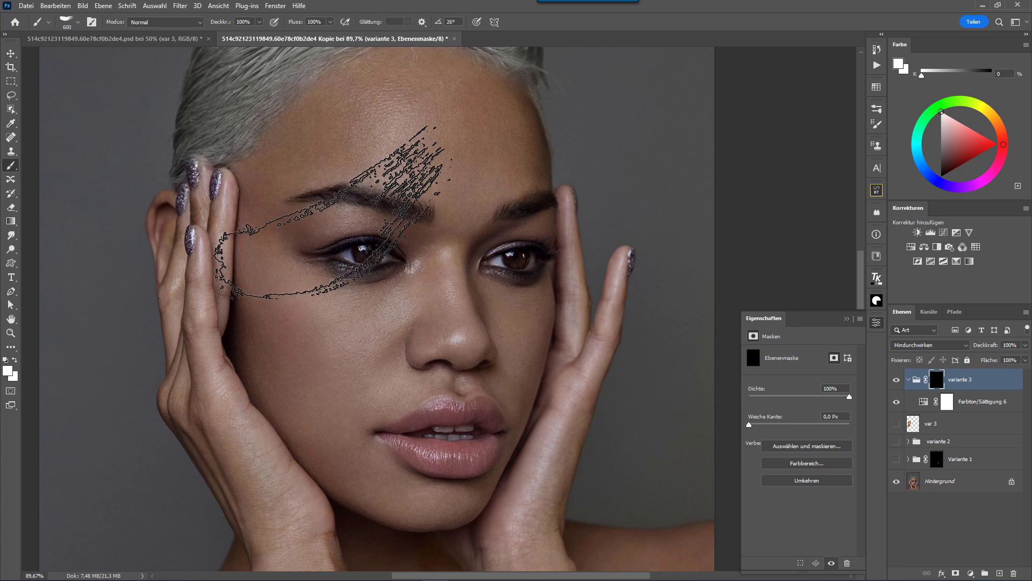
{"action": "key", "text": "ctrl+z"}
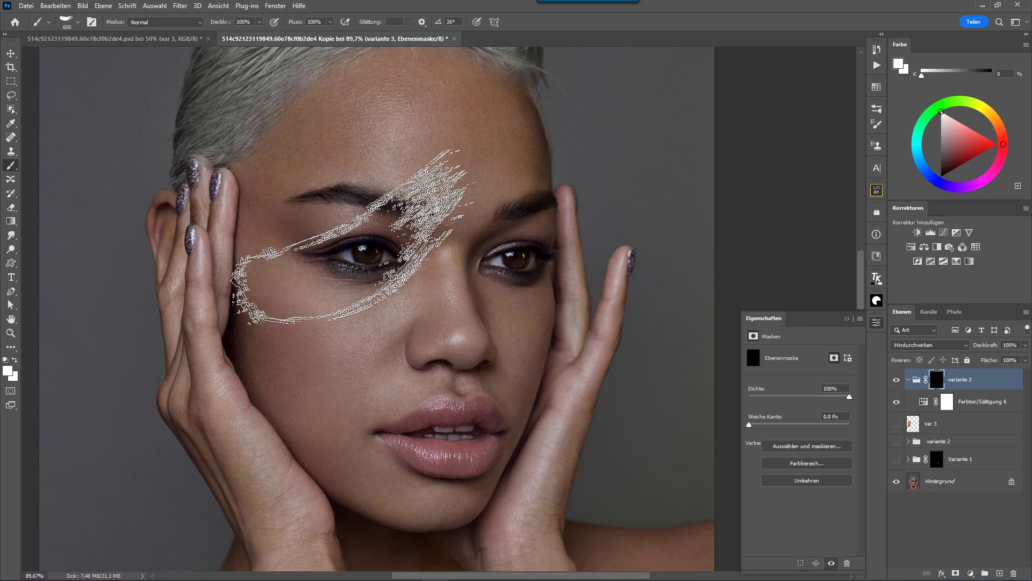
{"action": "key", "text": "ctrl+z"}
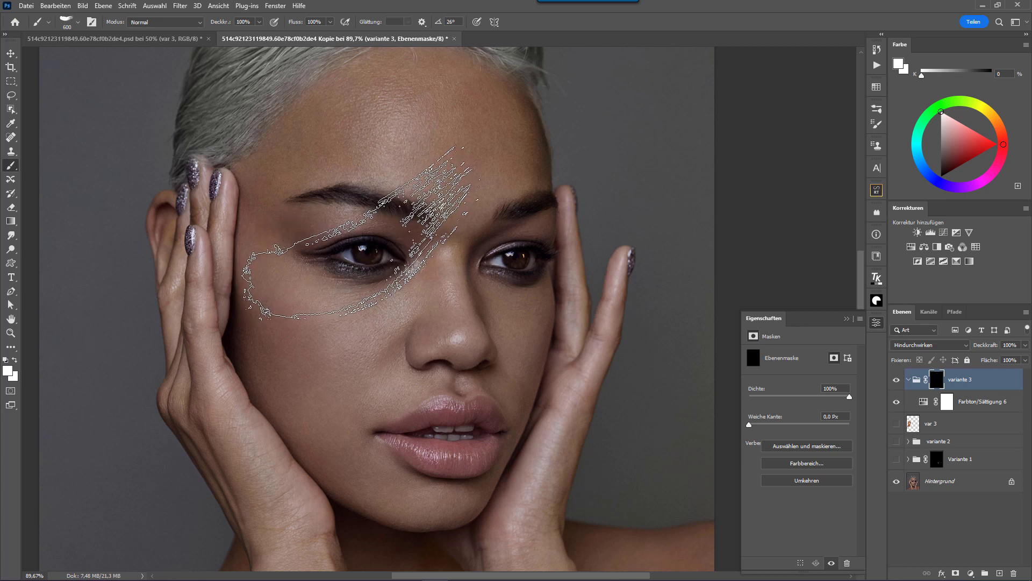
- Paint white streaks across the left eye and temple on the variante 3 mask
{"action": "left_click_drag", "start_coordinate": [258, 301], "coordinate": [376, 301]}
{"action": "left_click_drag", "start_coordinate": [333, 241], "coordinate": [451, 178]}
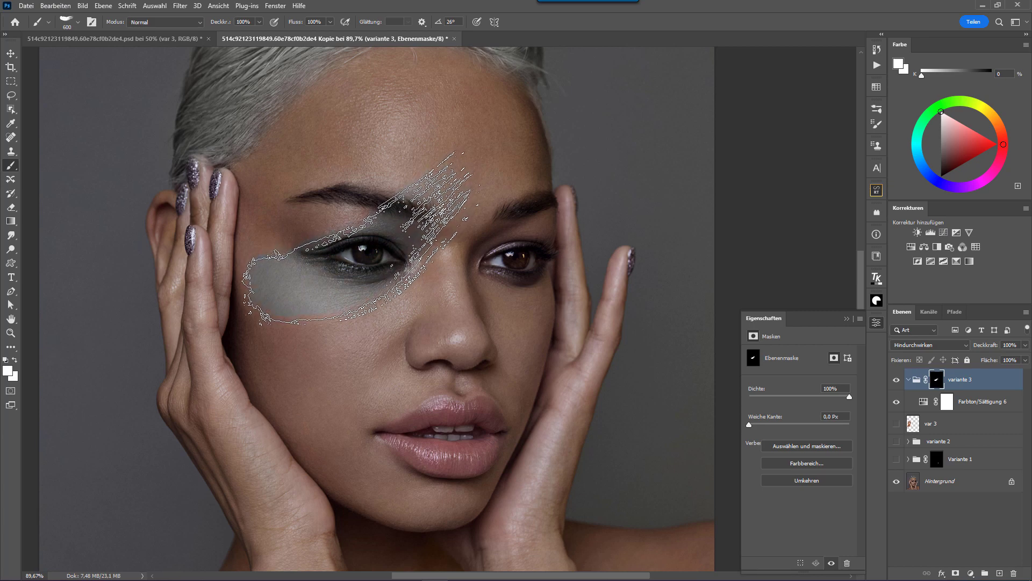
{"action": "left_click_drag", "start_coordinate": [350, 279], "coordinate": [656, 471]}
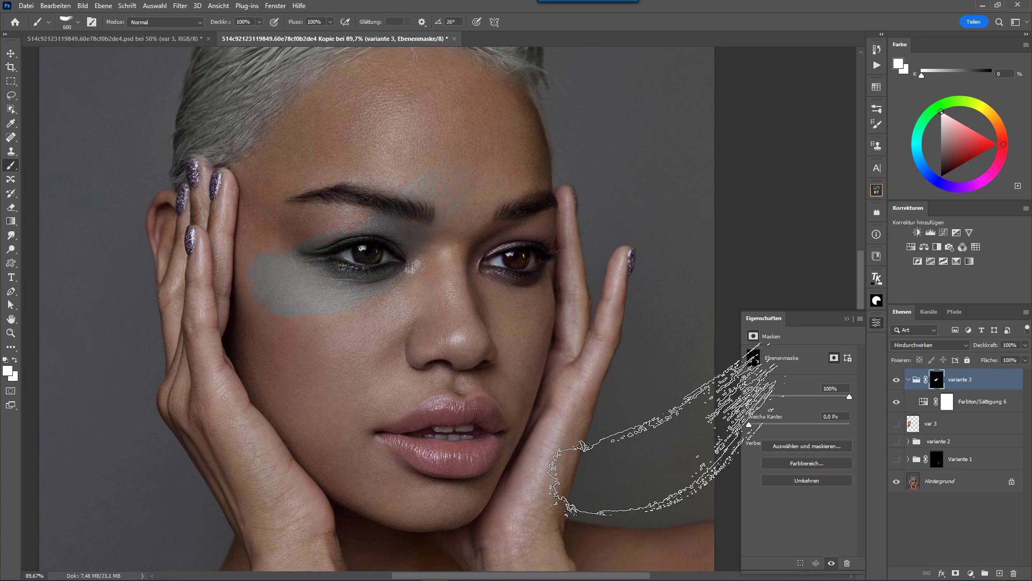
{"action": "key", "text": "ctrl+d"}
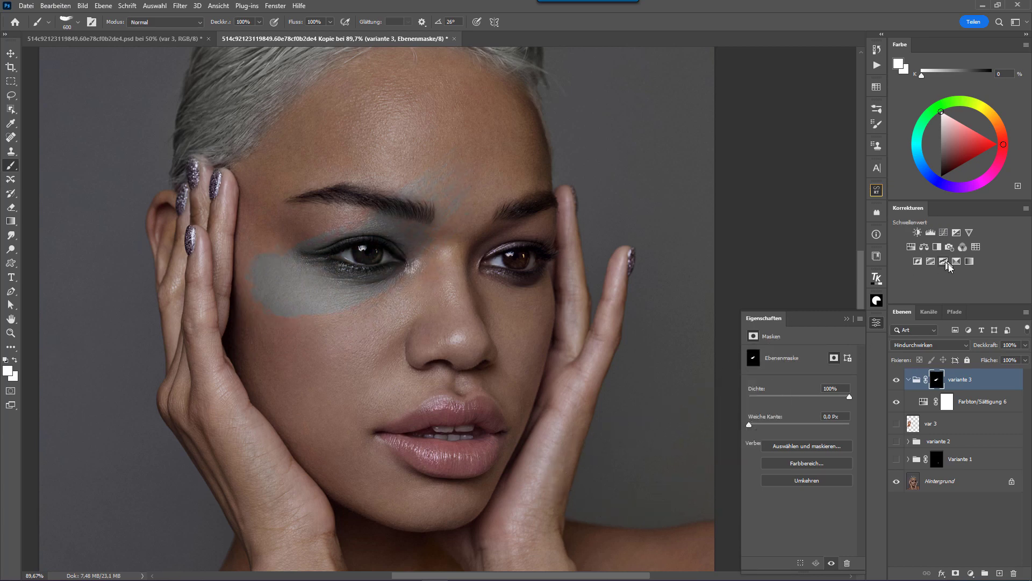
- Add a Kurven 1 curves adjustment that brightens the paint stroke
{"action": "left_click", "coordinate": [943, 232]}
{"action": "mouse_move", "coordinate": [809, 412]}
{"action": "left_mouse_down"}
{"action": "mouse_move", "coordinate": [815, 378]}
{"action": "mouse_move", "coordinate": [815, 387]}
{"action": "left_mouse_up"}
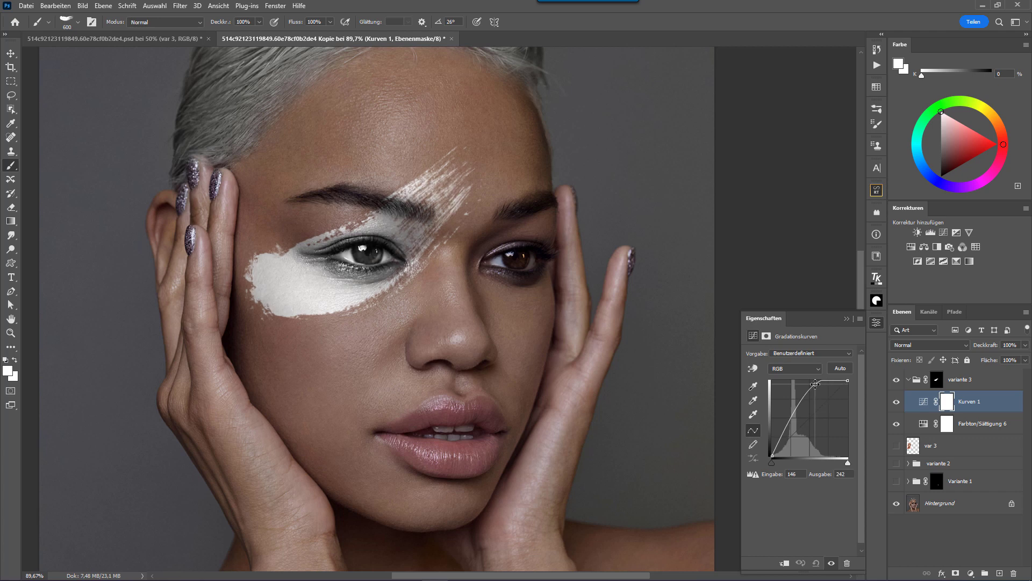
{"action": "left_click", "coordinate": [1009, 405]}
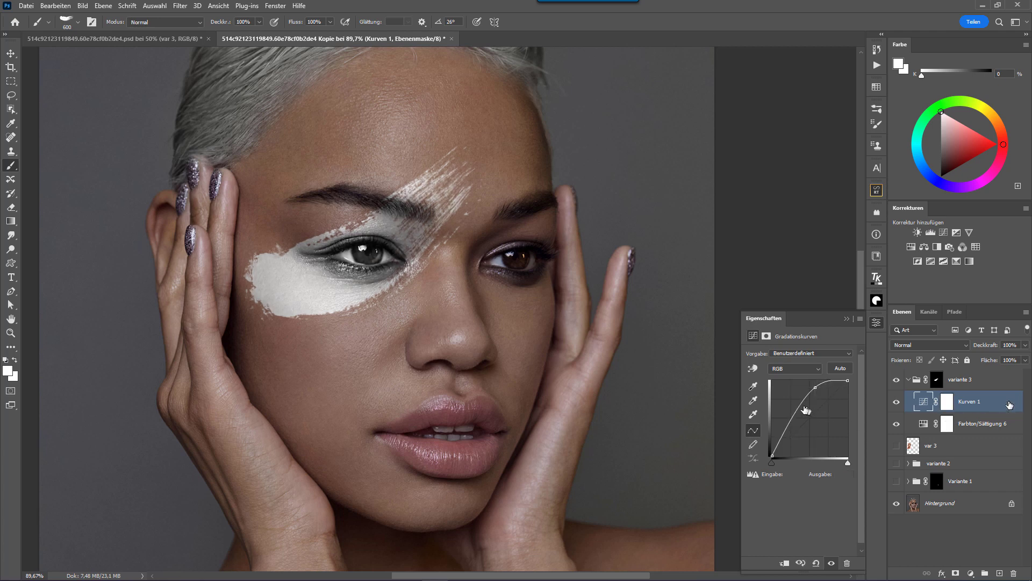
- Split Kurven 1's Underlying Layer black blend slider so darker texture shows through the stroke
{"action": "double_click", "coordinate": [1009, 405]}
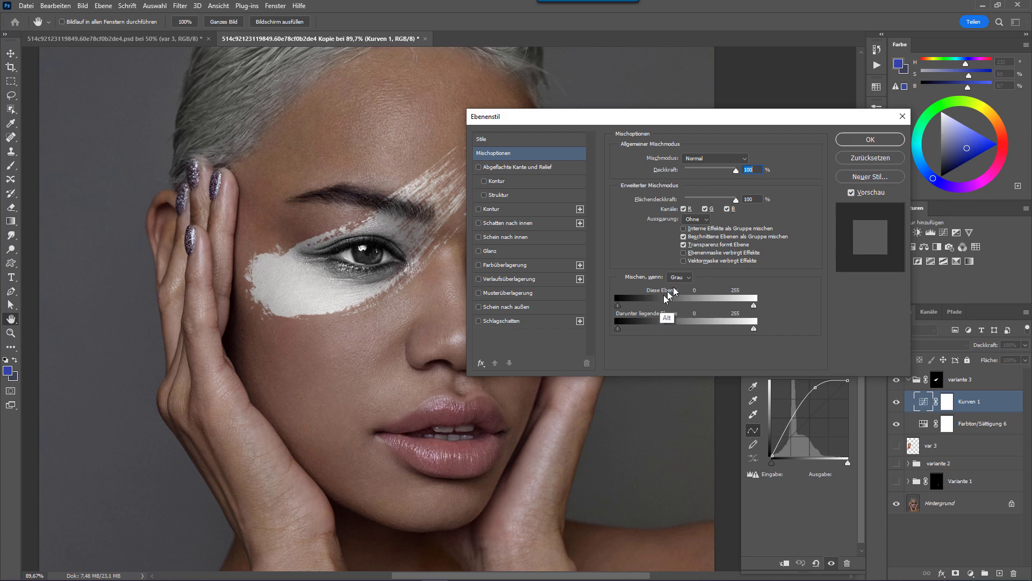
{"action": "left_click_drag", "start_coordinate": [618, 329], "coordinate": [674, 334]}
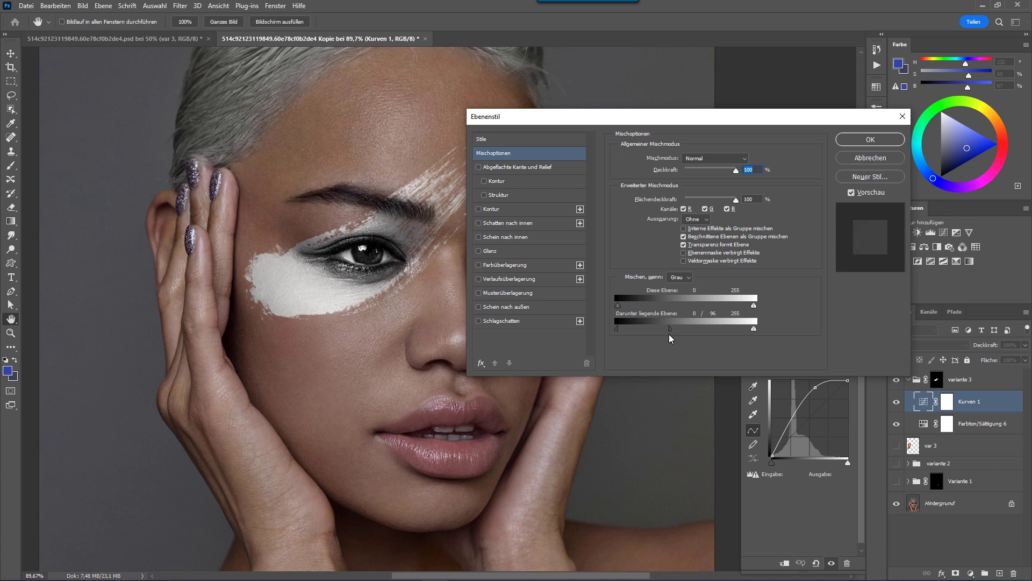
{"action": "mouse_move", "coordinate": [678, 339]}
{"action": "left_mouse_down"}
{"action": "mouse_move", "coordinate": [709, 338]}
{"action": "mouse_move", "coordinate": [549, 317]}
{"action": "left_mouse_up"}
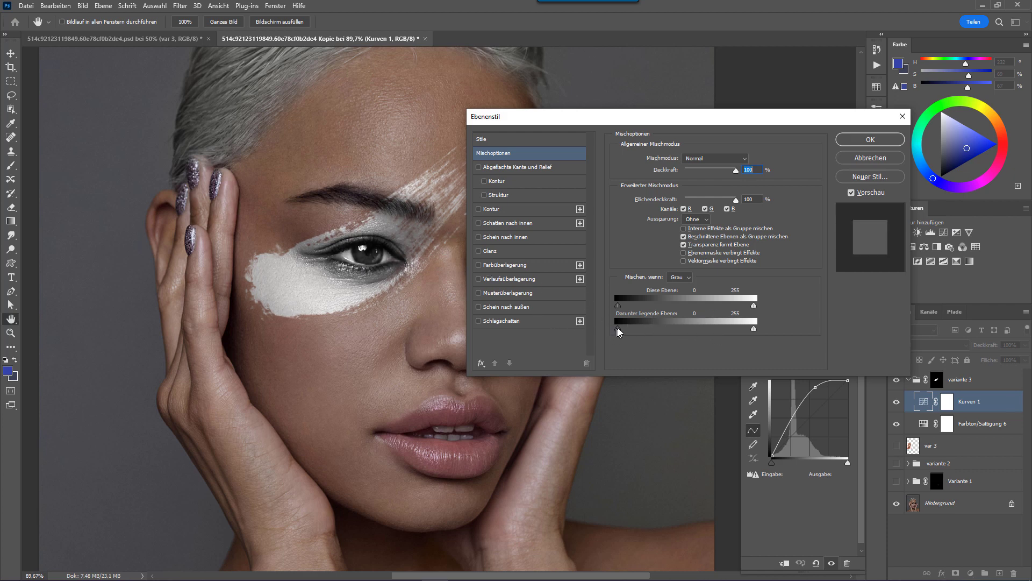
{"action": "left_click_drag", "start_coordinate": [624, 329], "coordinate": [664, 333]}
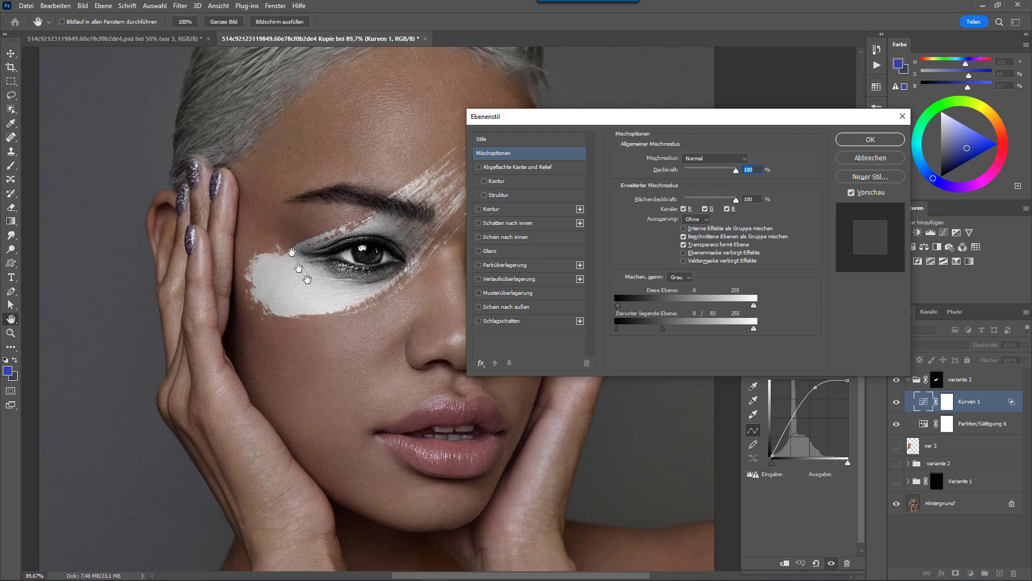
{"action": "left_click_drag", "start_coordinate": [664, 334], "coordinate": [688, 331]}
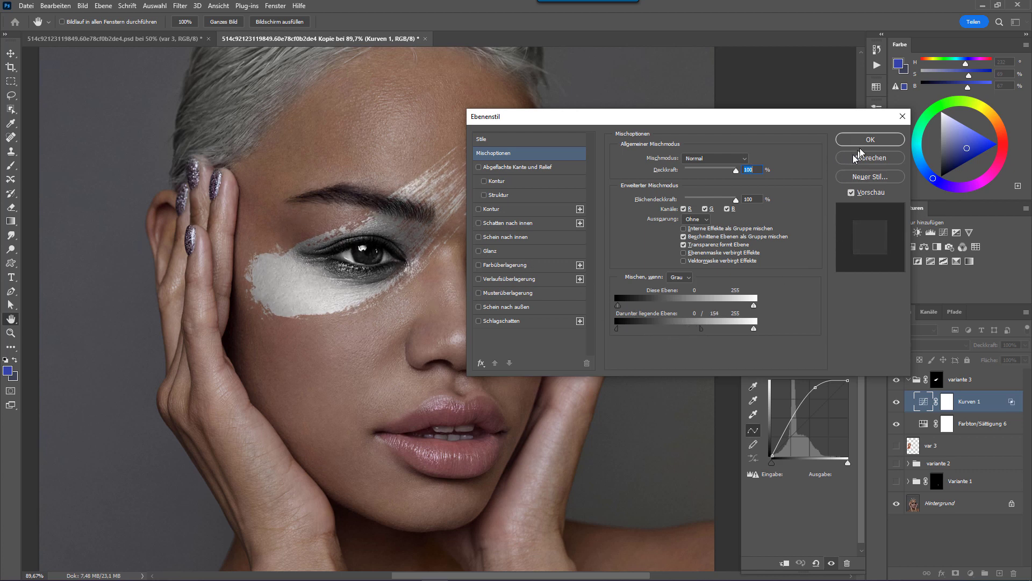
{"action": "left_click", "coordinate": [870, 139]}
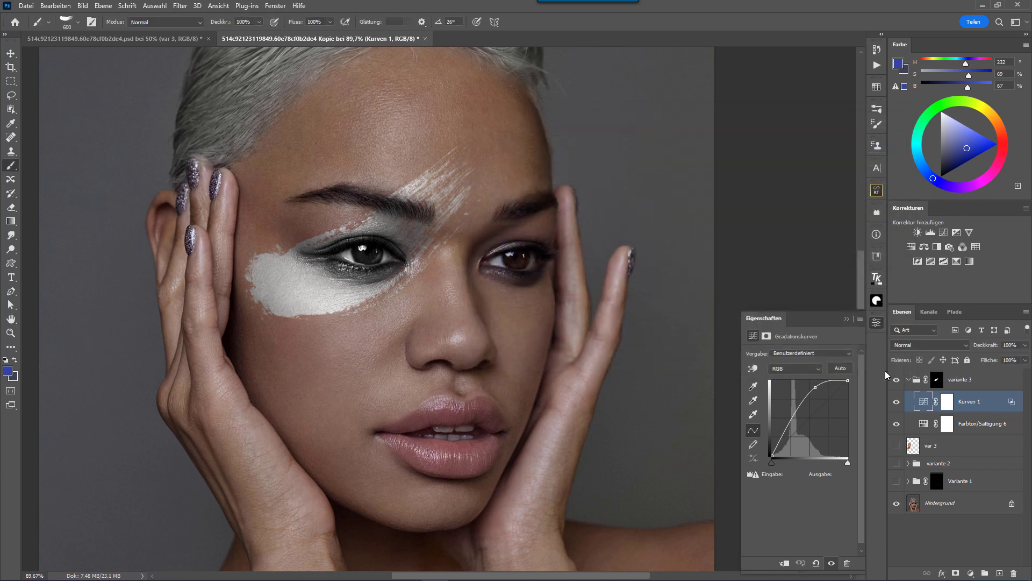
- Add Kurven 2, moving the white point to input 228 to brighten the stroke's highlights
{"action": "left_click", "coordinate": [943, 232]}
{"action": "left_click", "coordinate": [811, 418]}
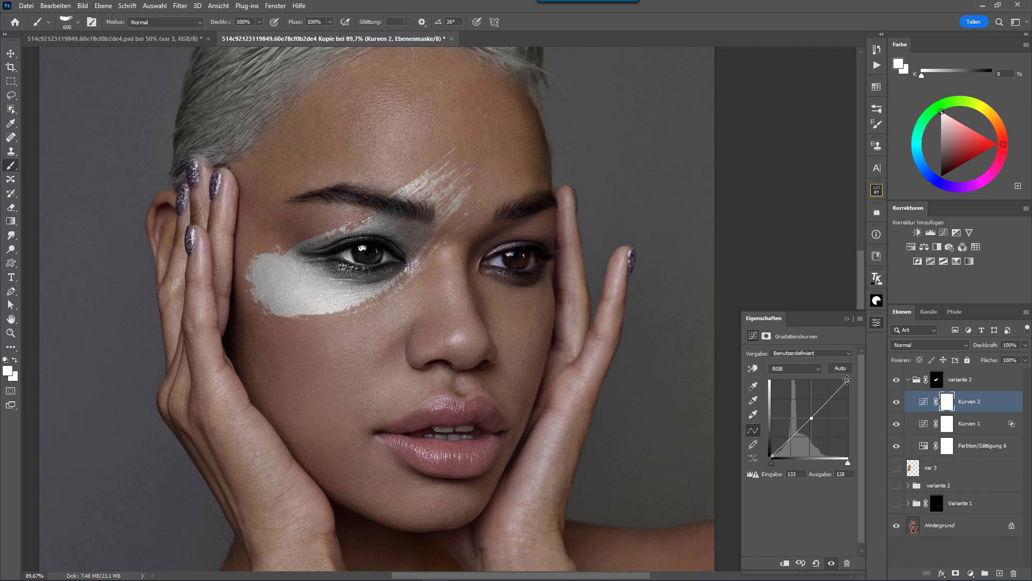
{"action": "left_click_drag", "start_coordinate": [847, 380], "coordinate": [839, 380]}
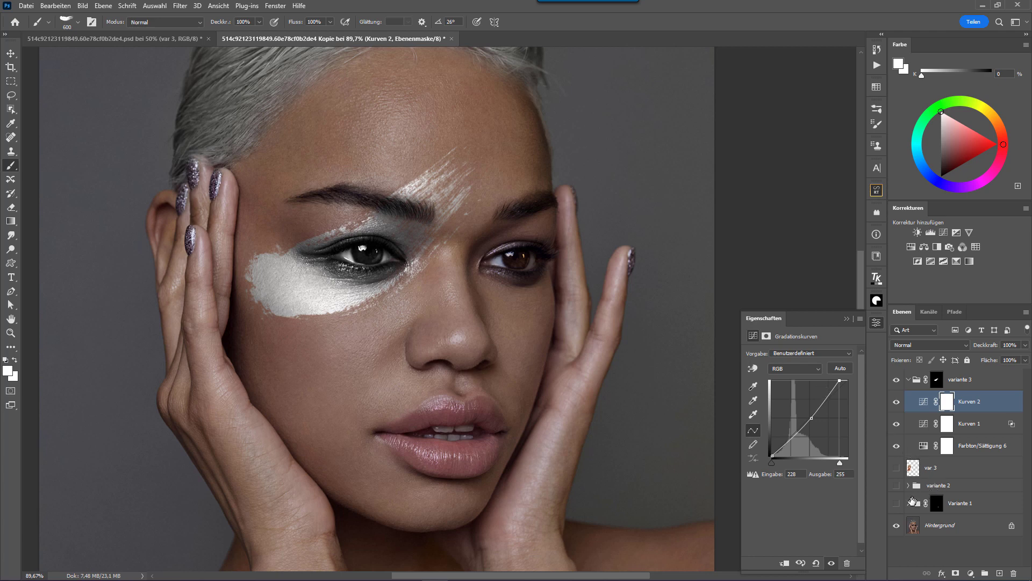
{"action": "left_click", "coordinate": [970, 573]}
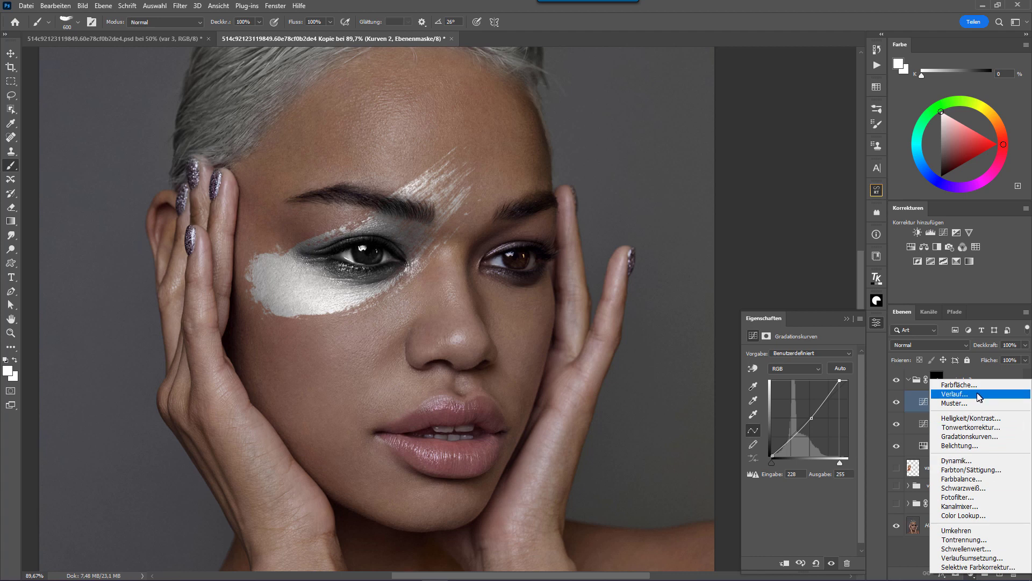
- Add a Solid Color fill layer in muted pink c8a89a
{"action": "left_click", "coordinate": [938, 384]}
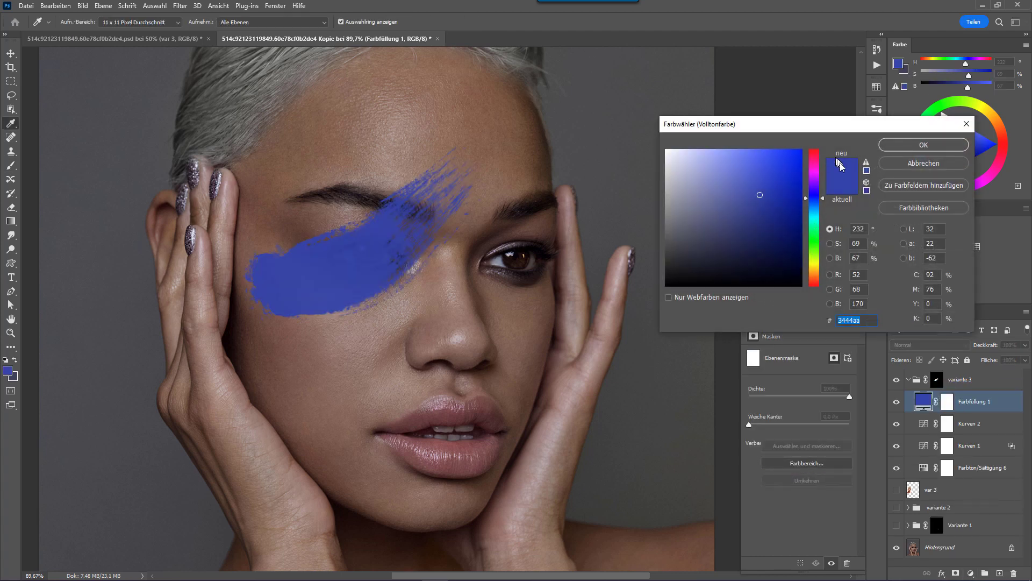
{"action": "left_click_drag", "start_coordinate": [815, 171], "coordinate": [814, 165]}
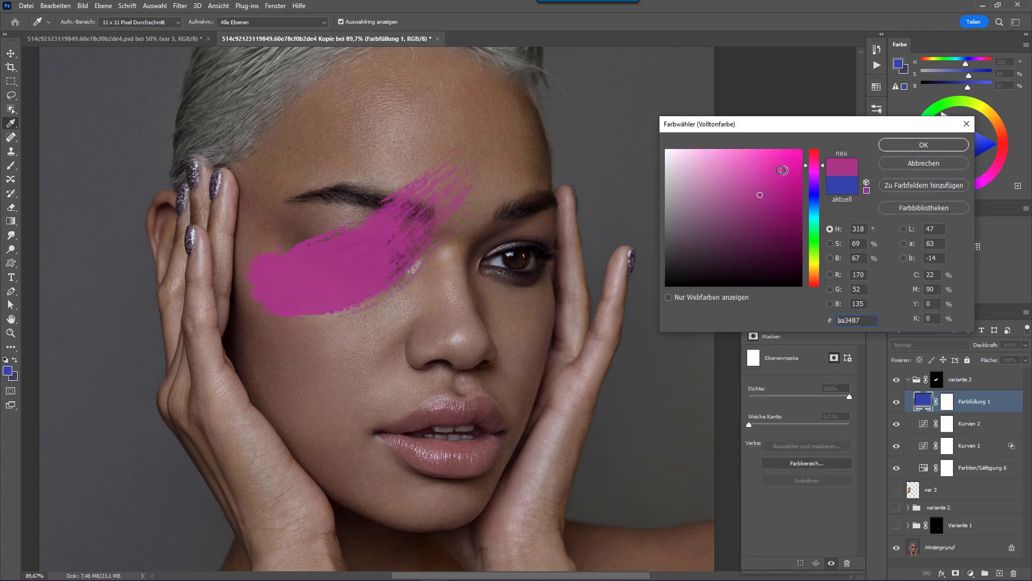
{"action": "left_click", "coordinate": [753, 168]}
{"action": "left_click", "coordinate": [719, 167]}
{"action": "left_click_drag", "start_coordinate": [699, 156], "coordinate": [677, 155]}
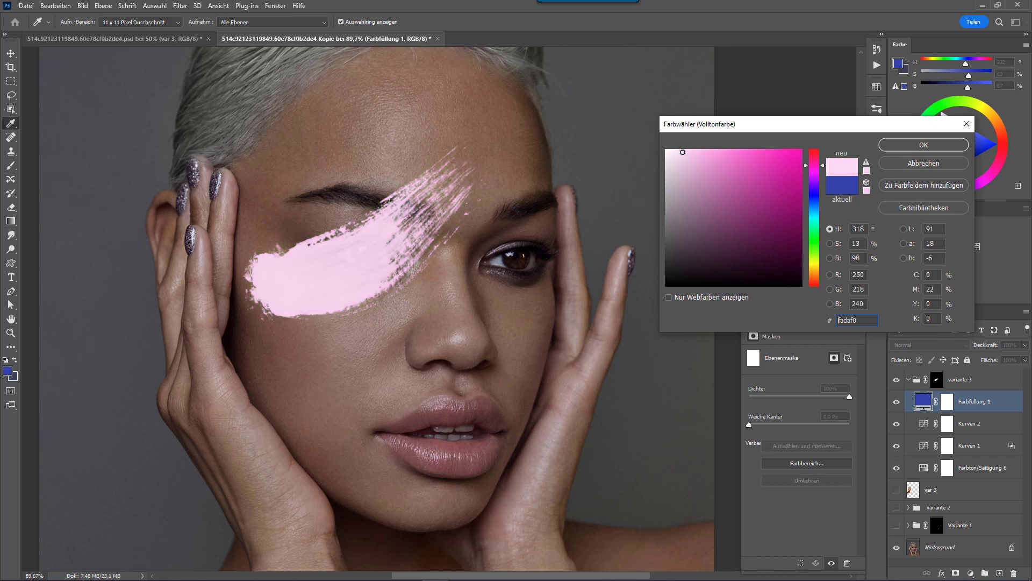
{"action": "left_click", "coordinate": [814, 279]}
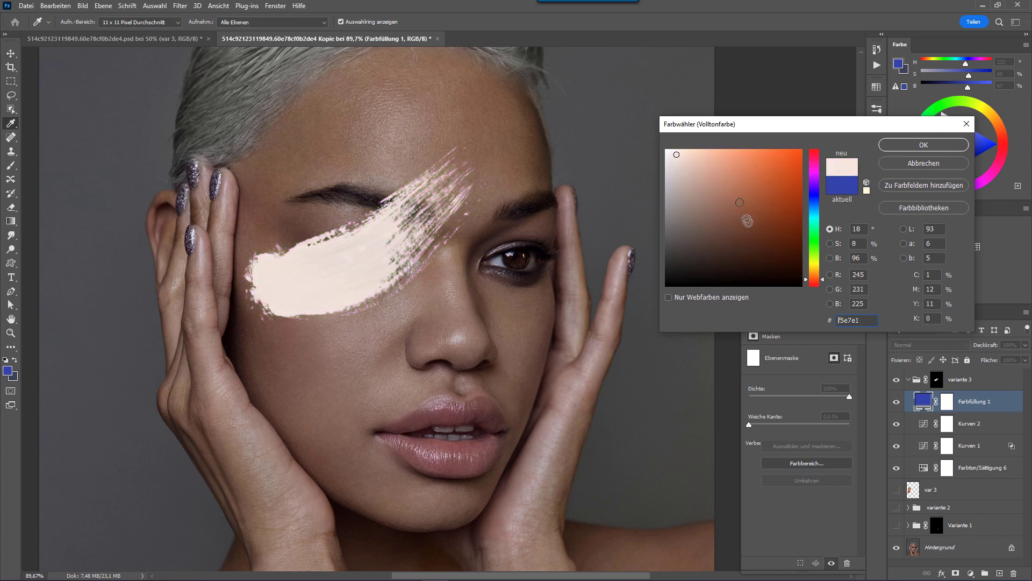
{"action": "left_click", "coordinate": [697, 154]}
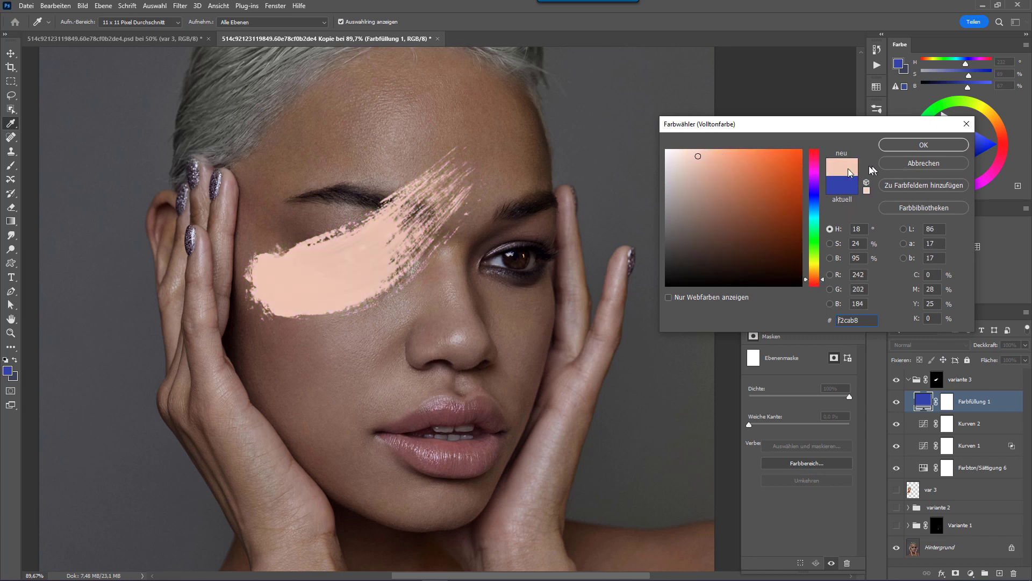
{"action": "left_click_drag", "start_coordinate": [721, 170], "coordinate": [729, 175]}
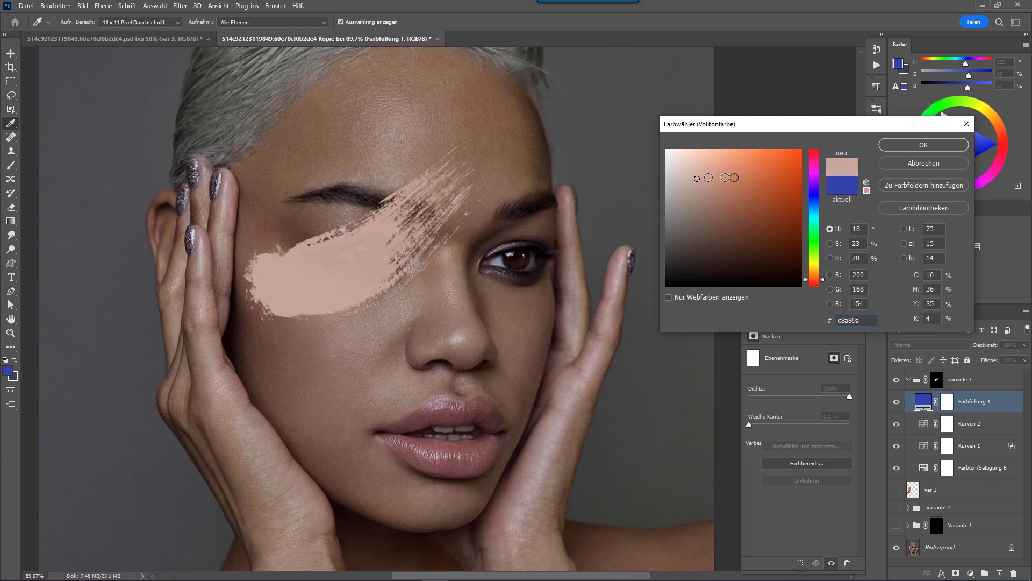
{"action": "left_click", "coordinate": [924, 145]}
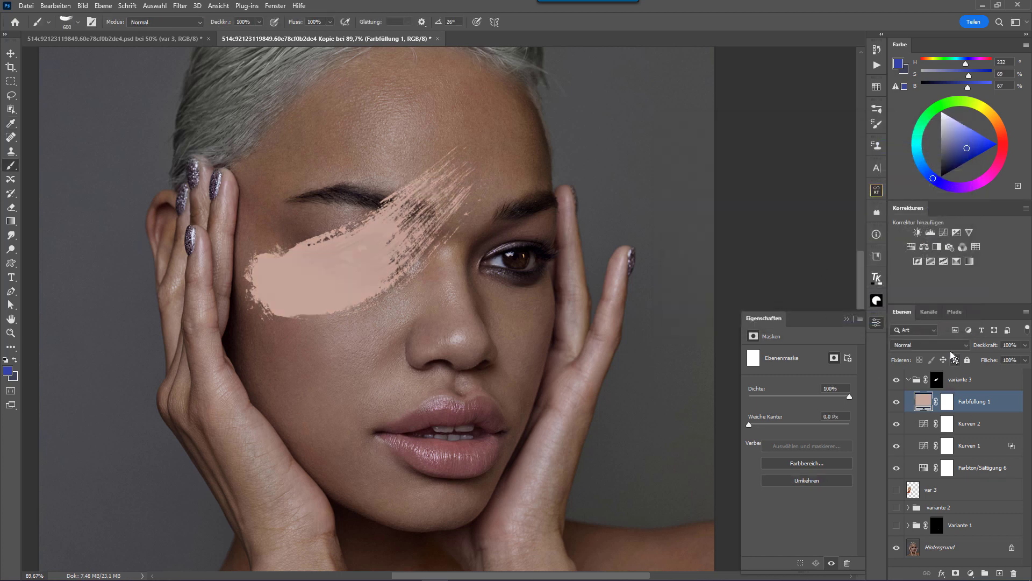
- Set the fill layer to Farbe blend mode at 52% opacity
{"action": "left_click", "coordinate": [925, 344]}
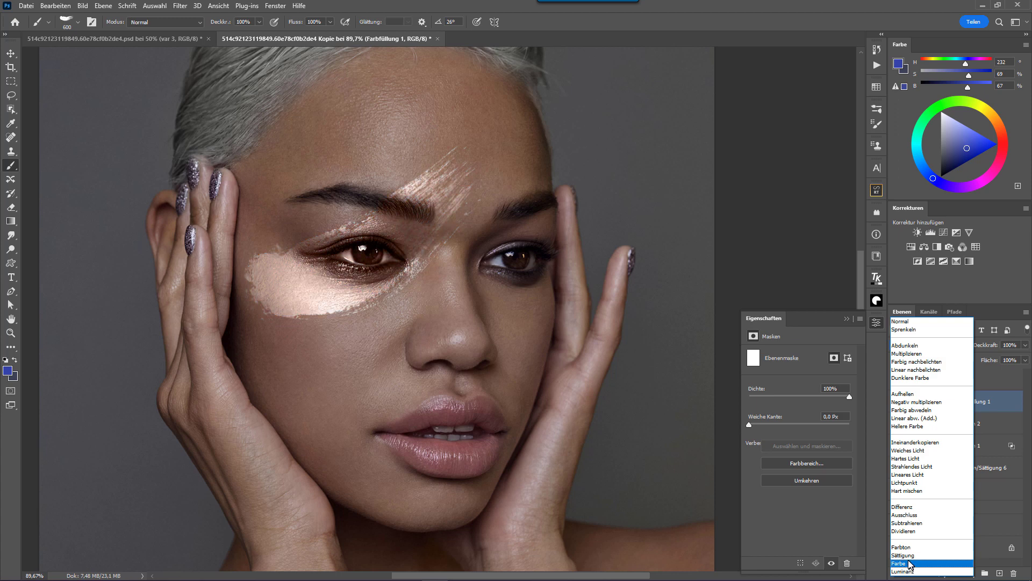
{"action": "left_click", "coordinate": [910, 562]}
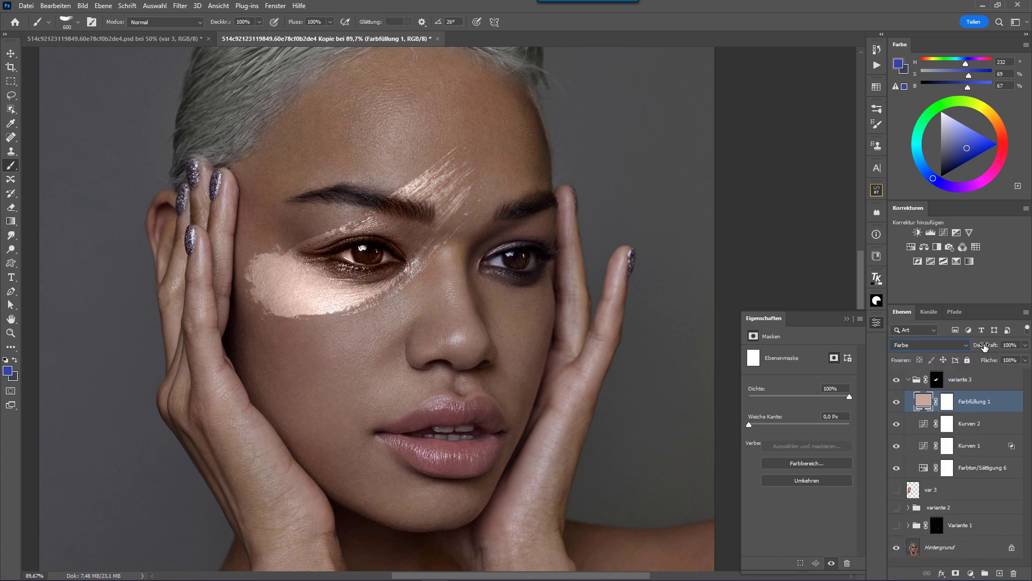
{"action": "left_click_drag", "start_coordinate": [984, 347], "coordinate": [966, 348]}
- Target the variante 3 group mask with a larger black brush at 9% flow
{"action": "left_click", "coordinate": [936, 379]}
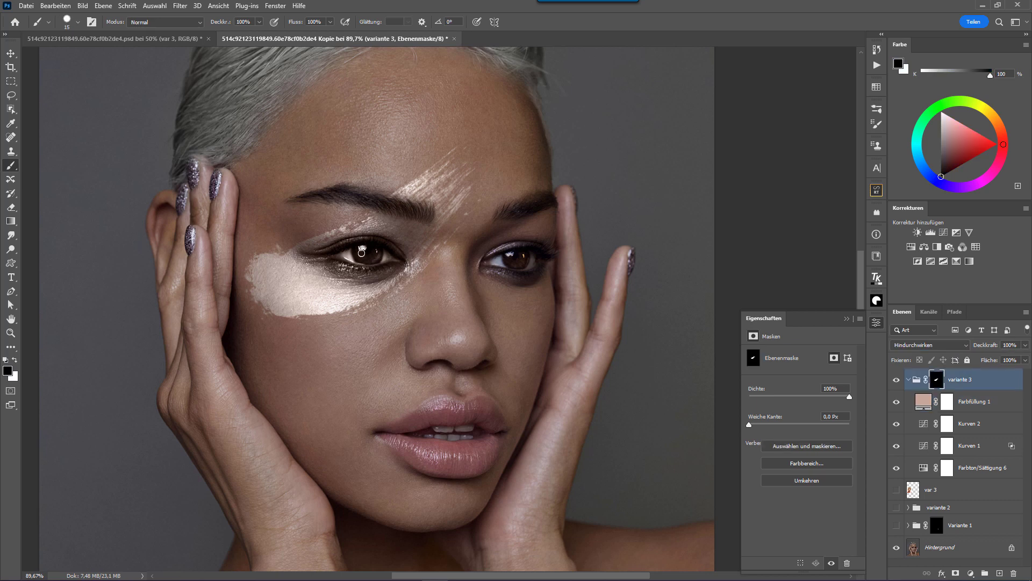
{"action": "left_click", "coordinate": [936, 401]}
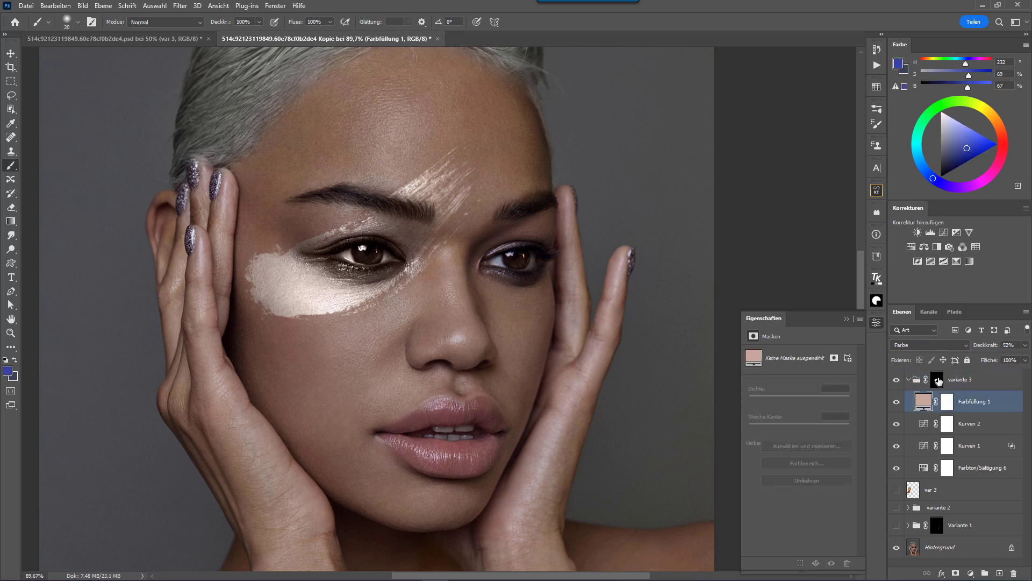
{"action": "left_click", "coordinate": [937, 380]}
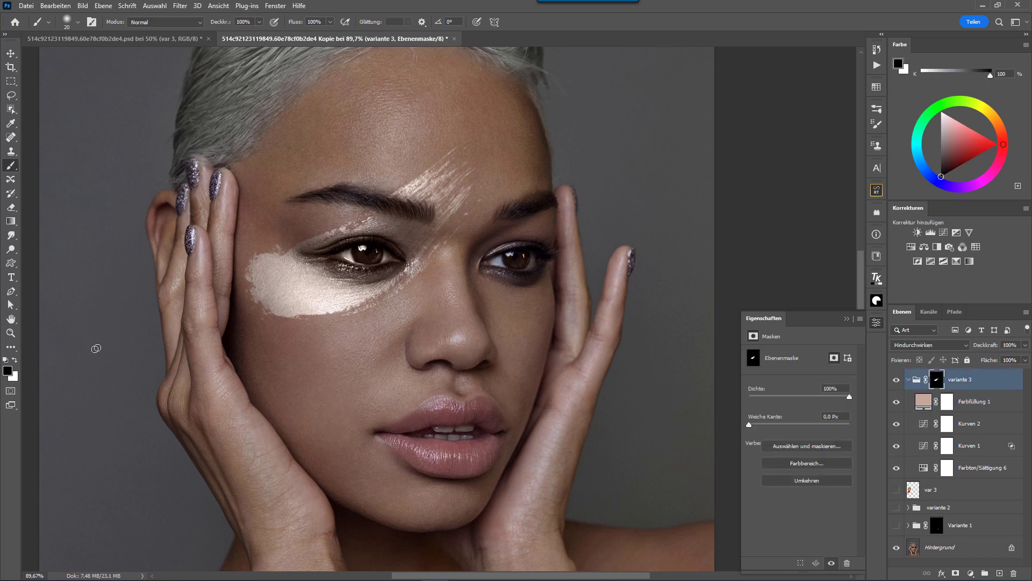
{"action": "left_click_drag", "start_coordinate": [300, 23], "coordinate": [246, 37]}
{"action": "key", "text": "bracketright"}
{"action": "key", "text": "bracketright"}
{"action": "key", "text": "bracketright"}
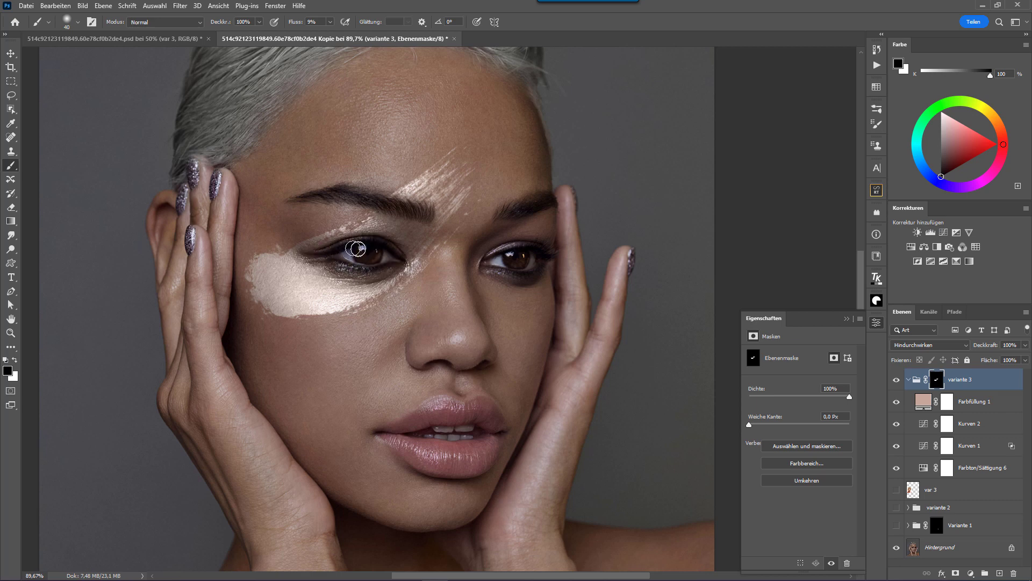
- Recolour the Farbfüllung 1 fill to pale grey-blue e2eaed and lower its opacity to 19%
{"action": "double_click", "coordinate": [923, 401]}
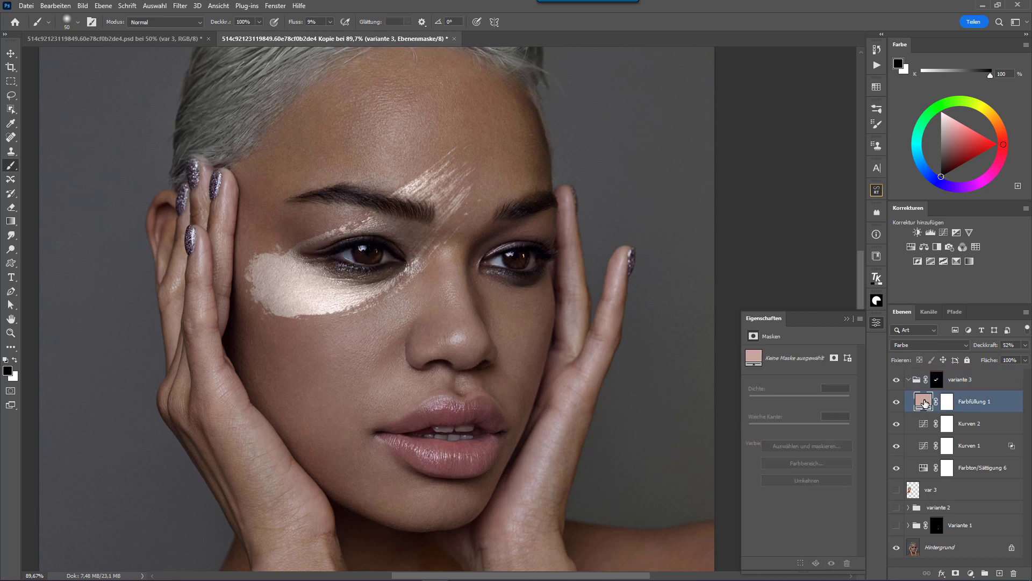
{"action": "left_click", "coordinate": [816, 213]}
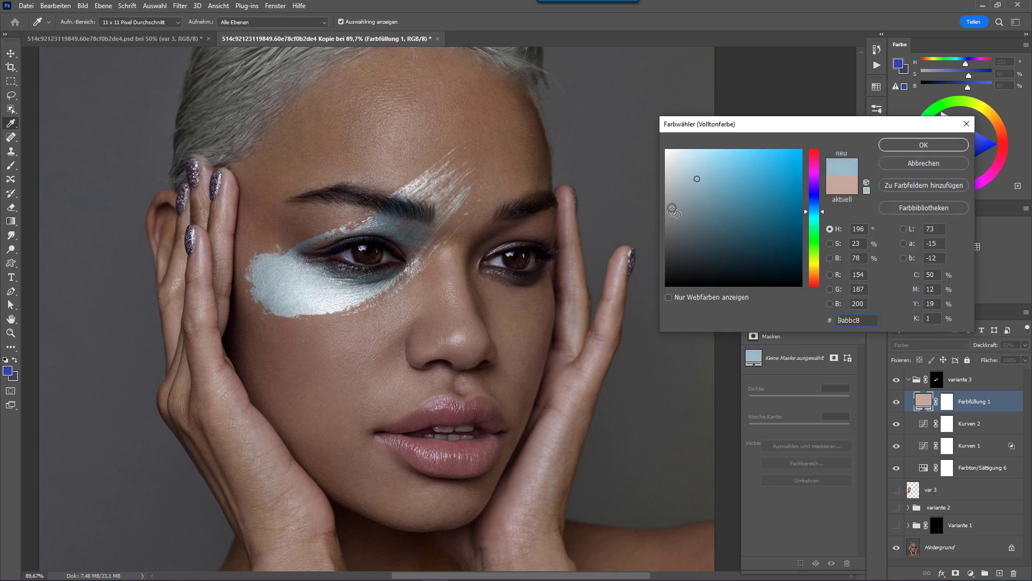
{"action": "left_click", "coordinate": [672, 158]}
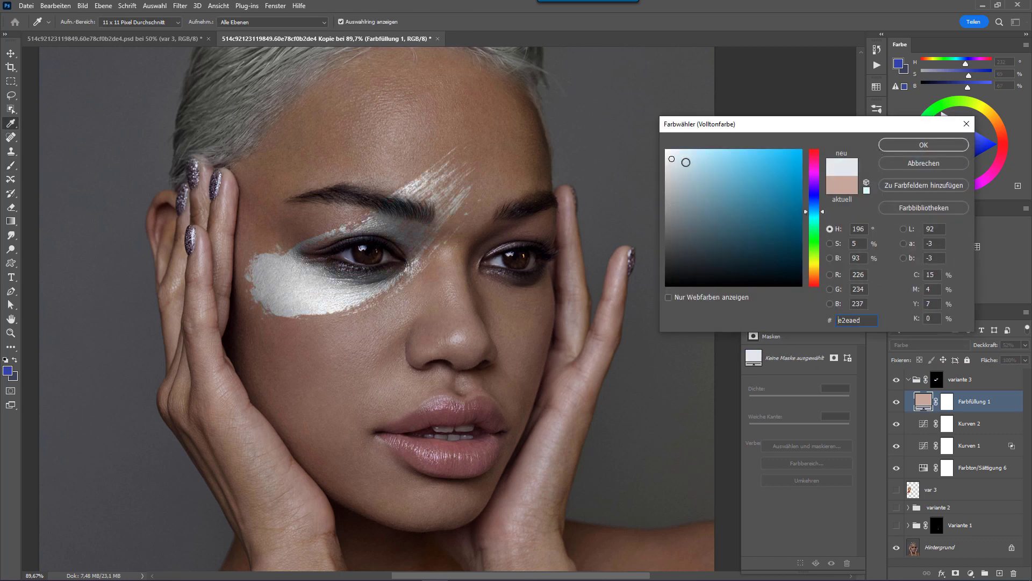
{"action": "left_click", "coordinate": [905, 148]}
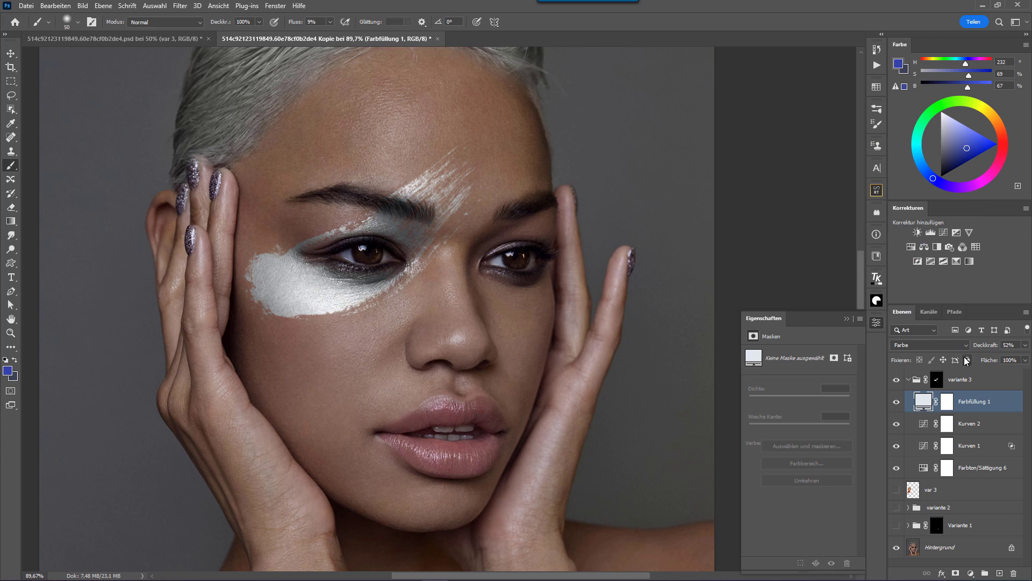
{"action": "left_click_drag", "start_coordinate": [984, 349], "coordinate": [966, 348]}
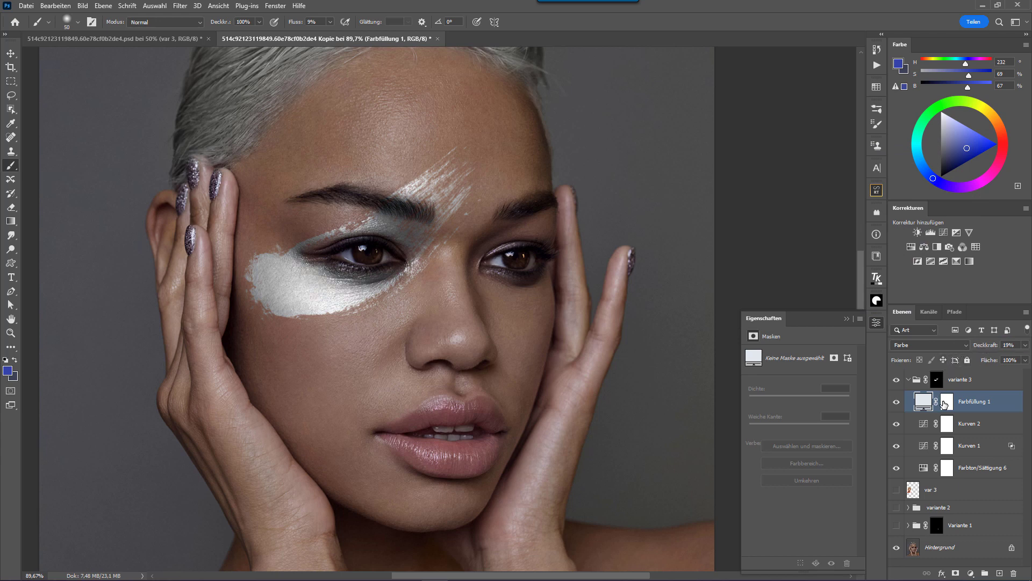